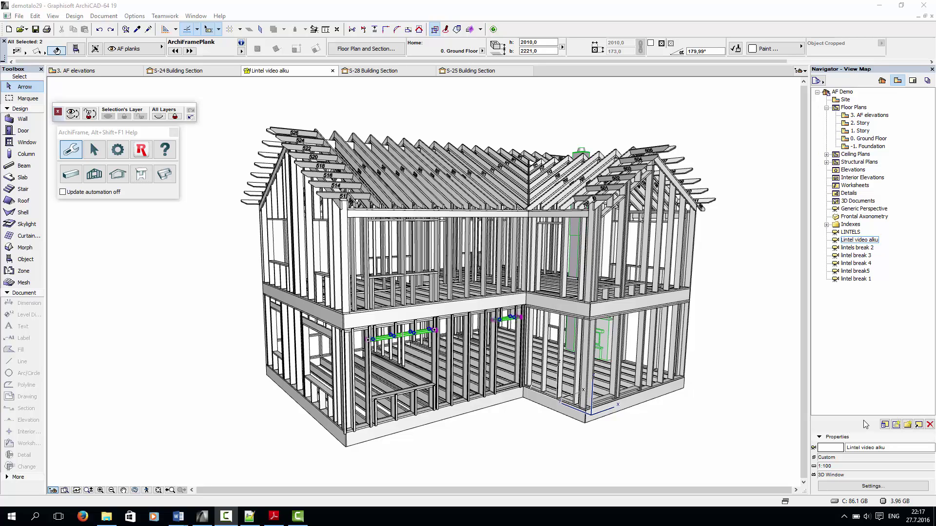
Zoom the 3D view in on the ground-floor door and window lintels
left_click(789, 456)
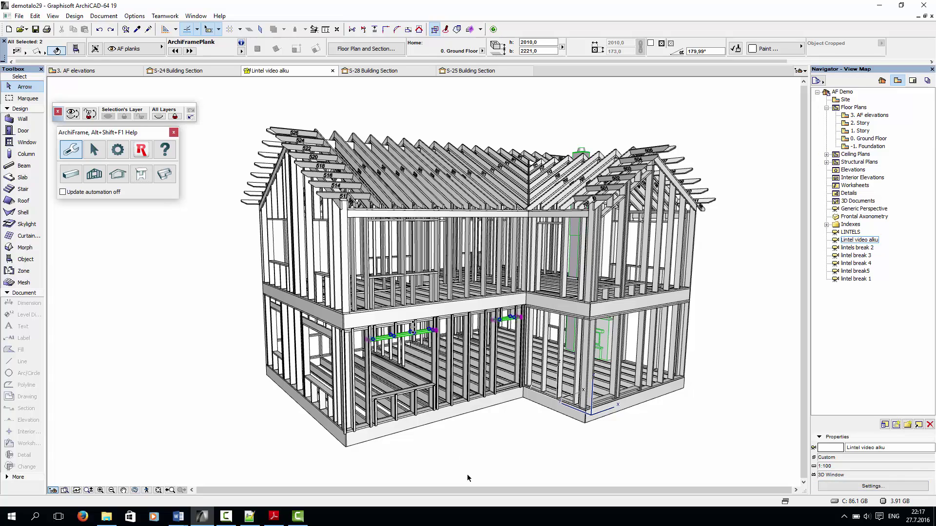
scroll(441, 423, "up", 5)
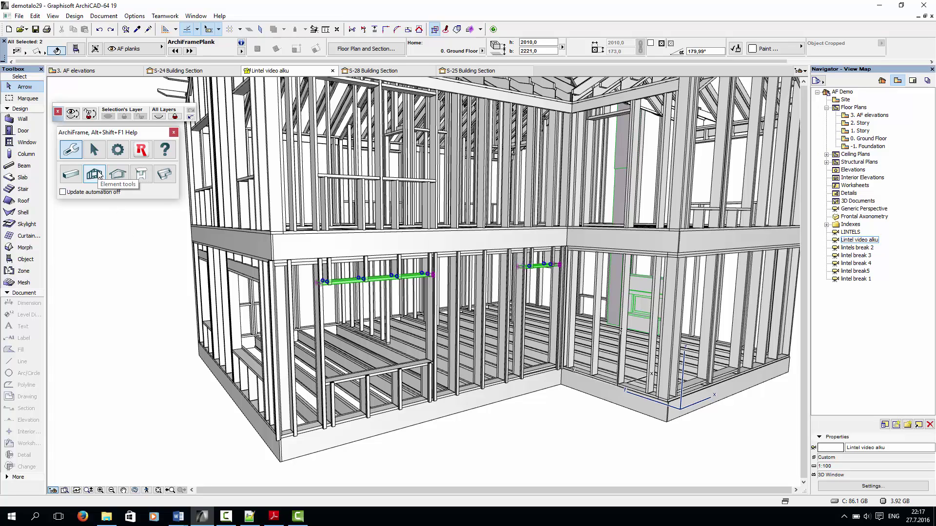
In Frame elements options, untick Lintels load bearing, then set it on the left opening's lintel
left_click(121, 271)
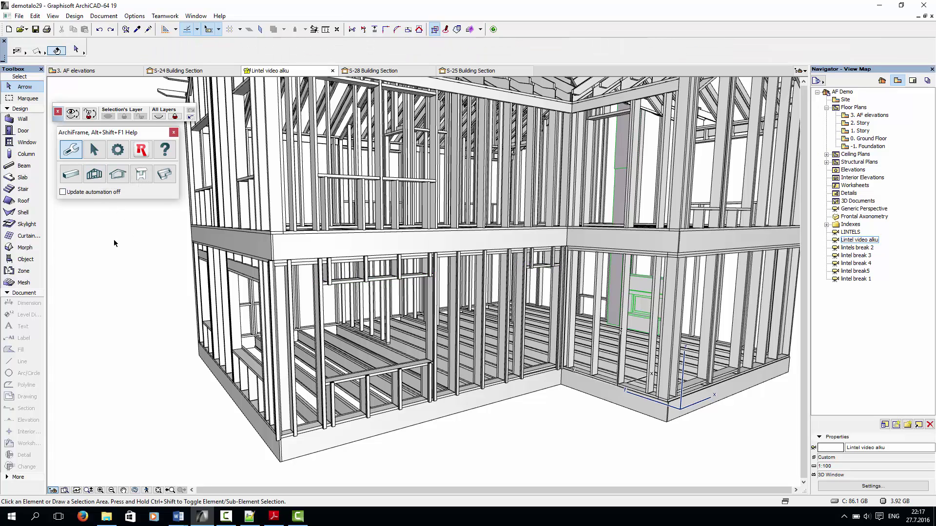
left_click(99, 179)
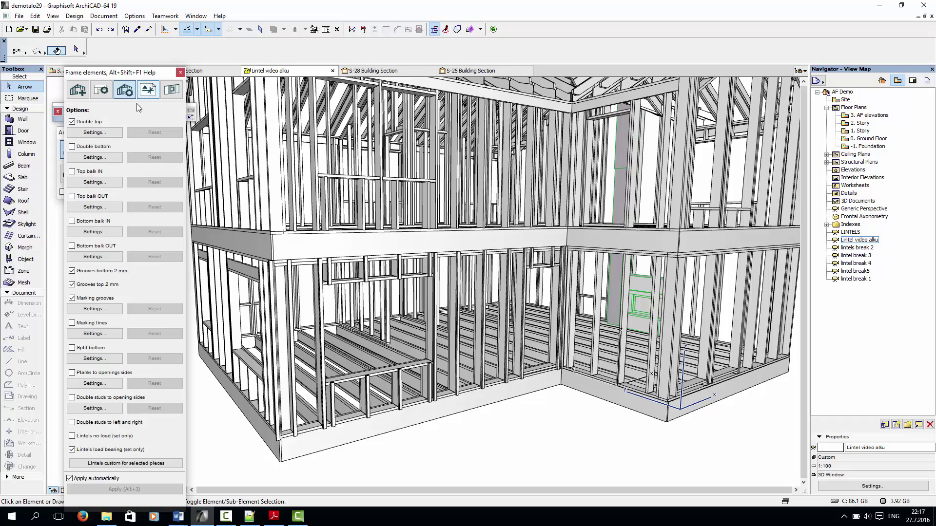
left_click(72, 450)
scroll(385, 405, "up", 3)
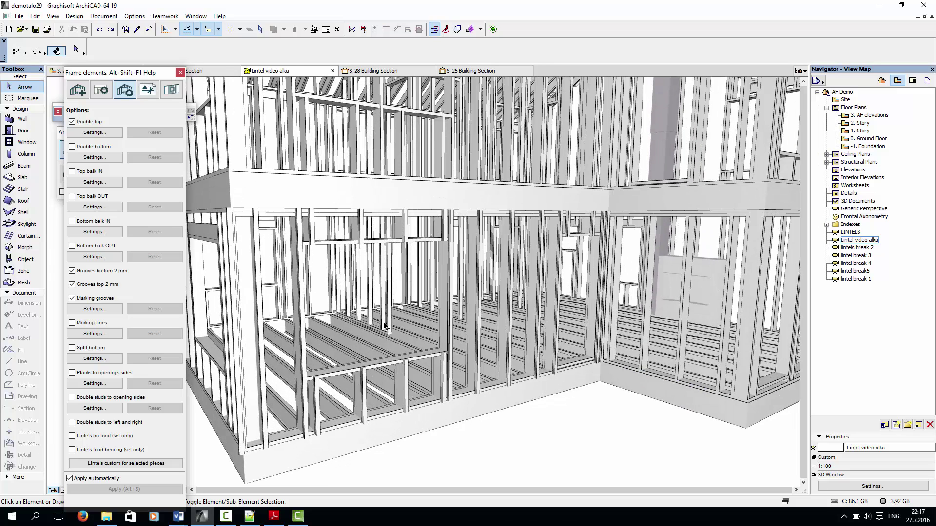
left_click(384, 243)
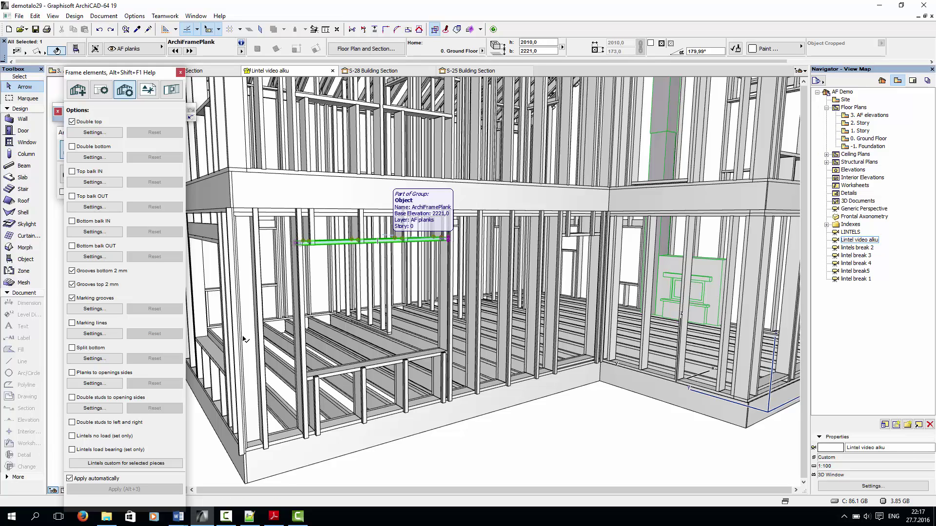
left_click(72, 449)
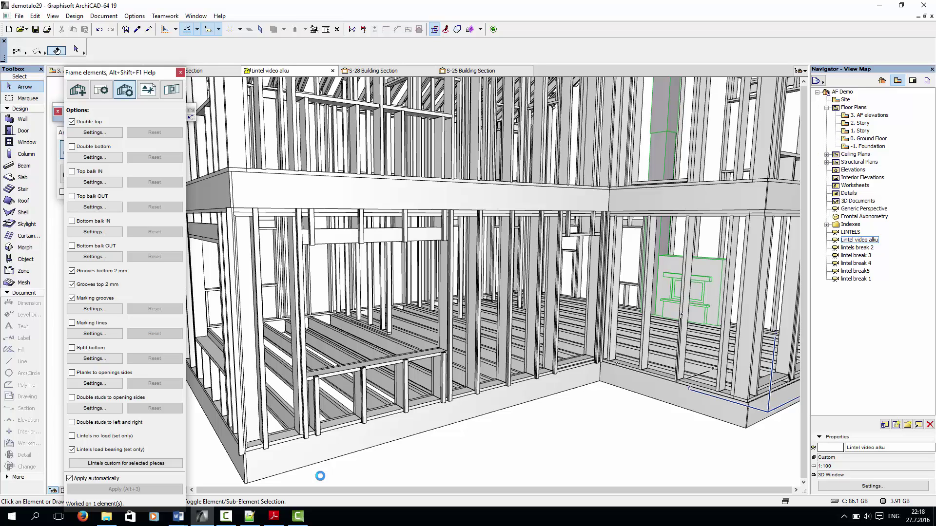
Make the right and left opening lintels load bearing, then orbit to face the wall frame
left_click(531, 369)
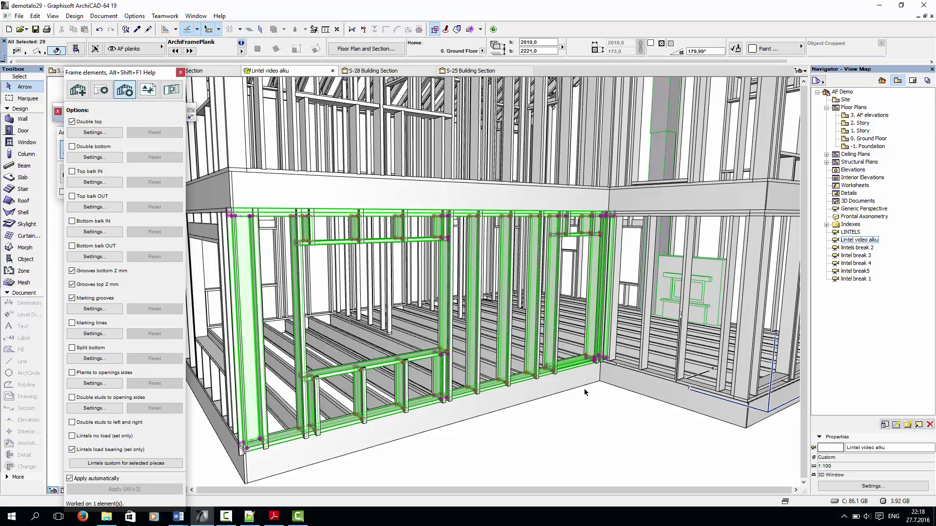
key("Escape")
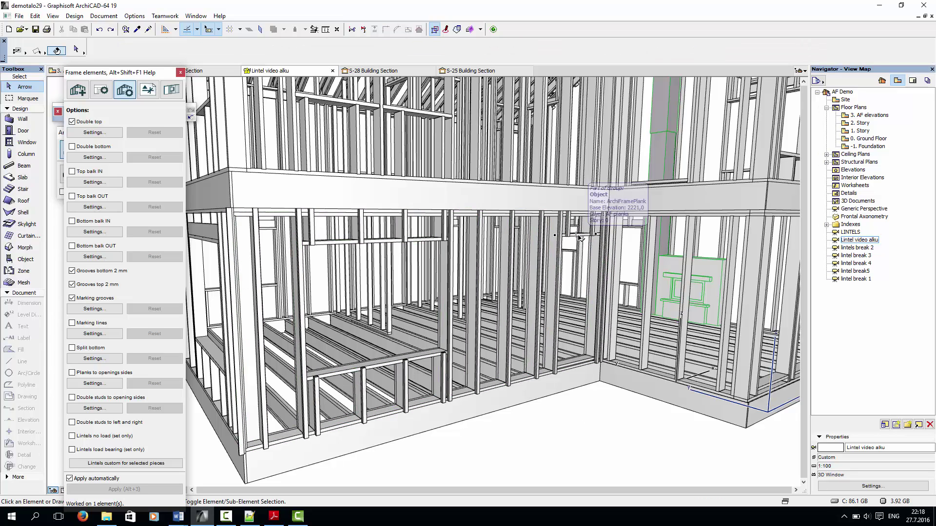
left_click(576, 236)
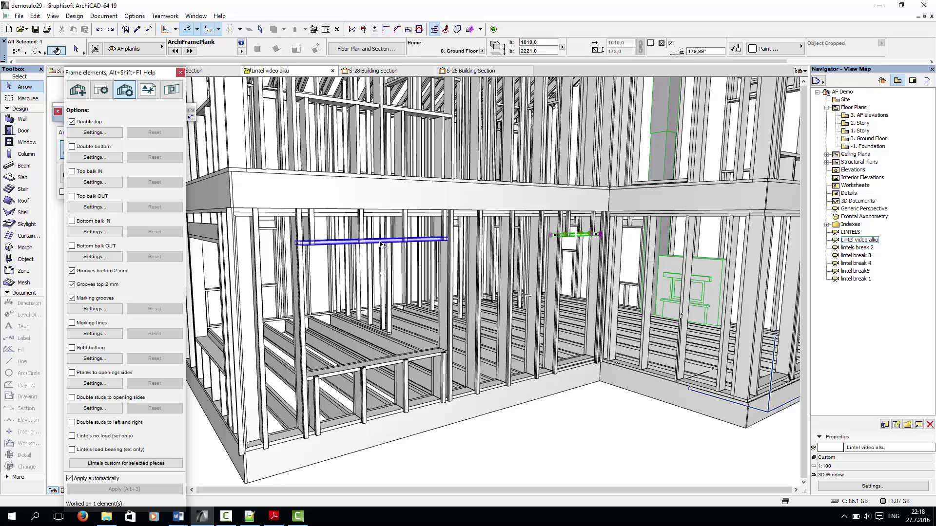
left_click(381, 241, "shift")
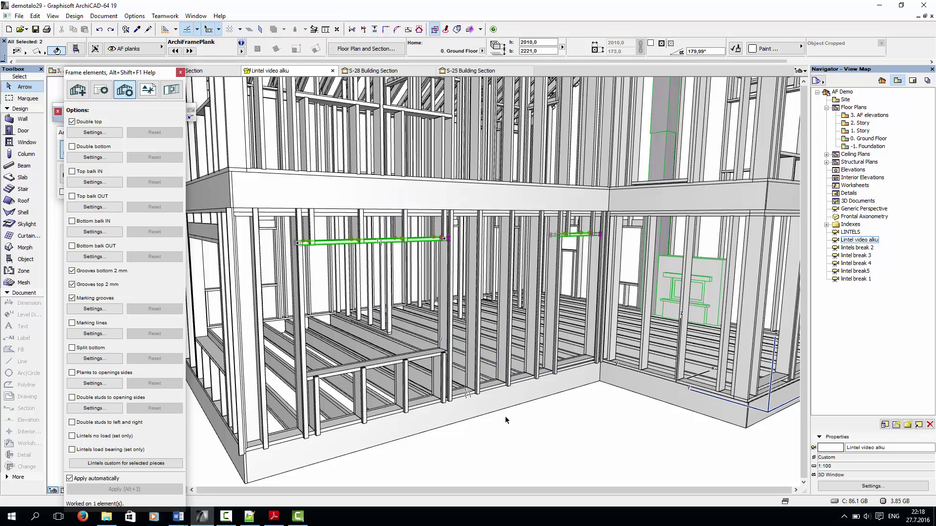
left_click(72, 450)
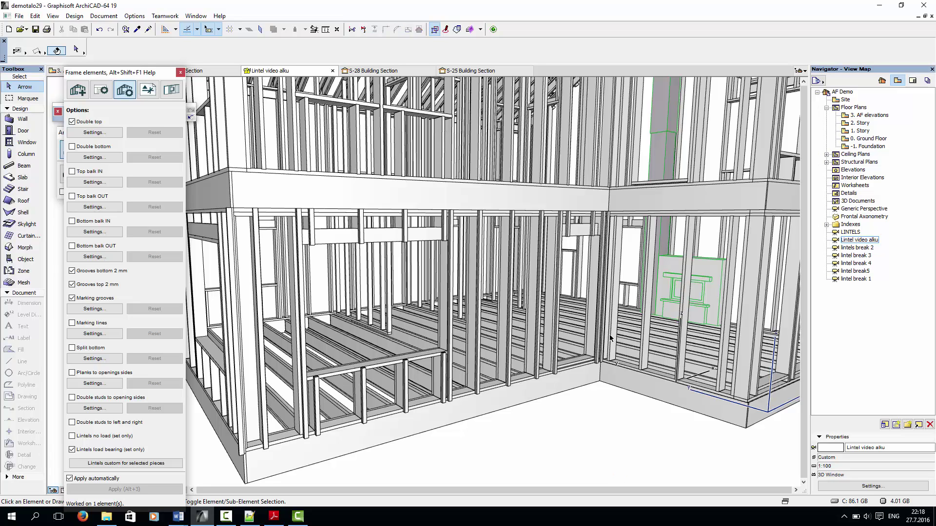
middle_click_drag(570, 330, 479, 327, "shift")
scroll(412, 286, "up", 2)
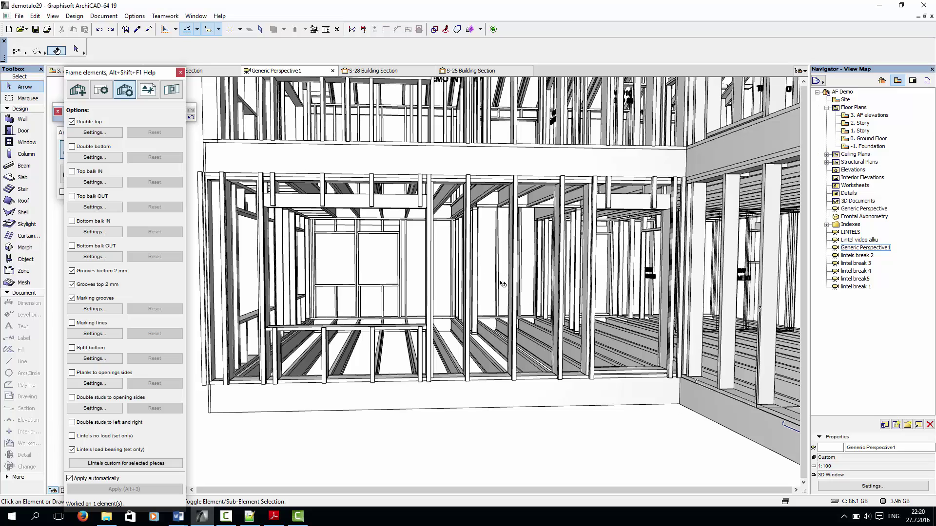
Hide the front wall's studs and bring up the model-view Layer Settings
left_click(424, 205)
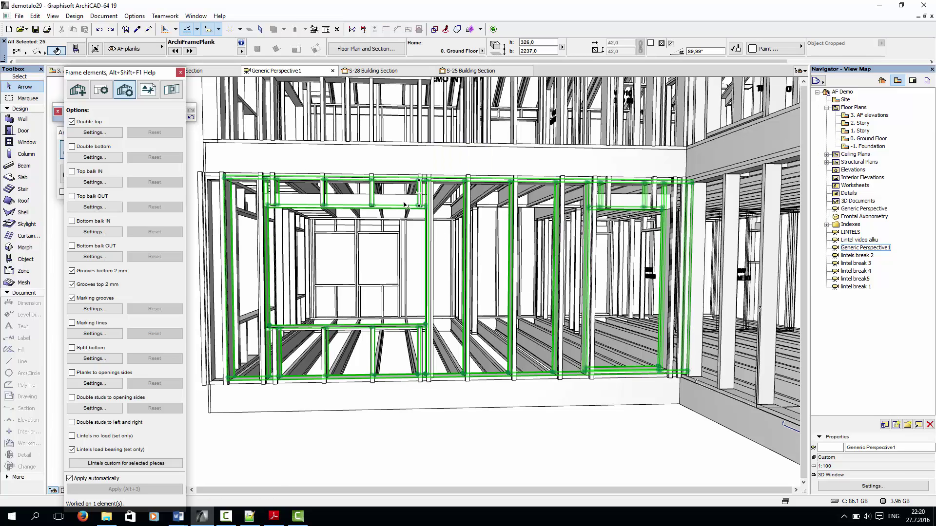
left_click(404, 203, "shift")
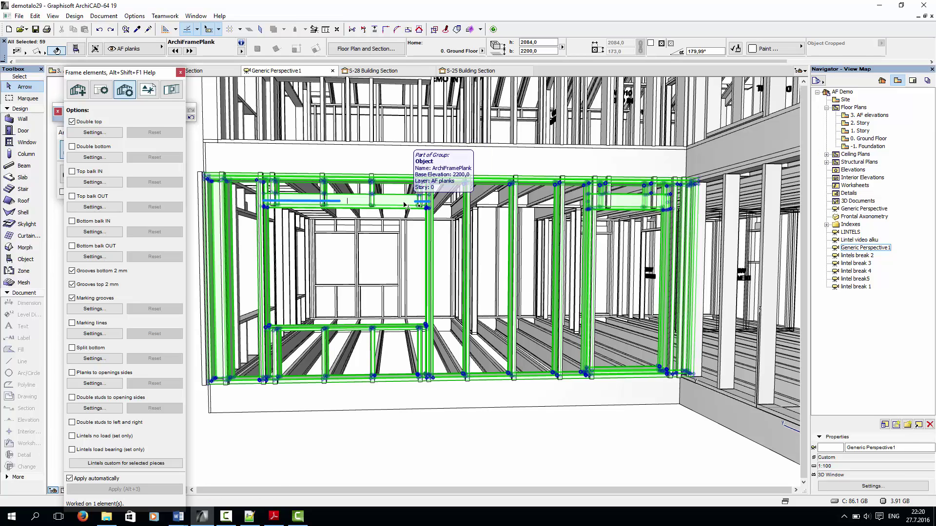
key("Escape")
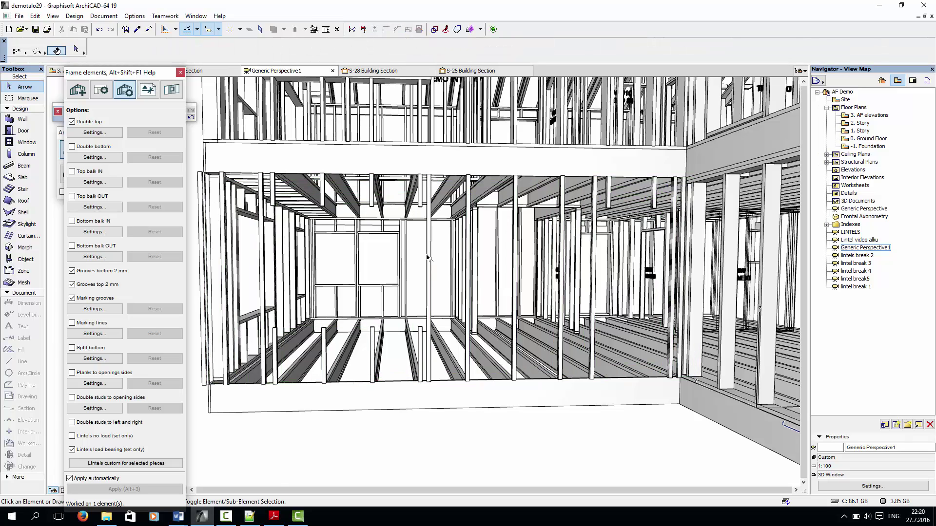
left_click(428, 258)
key("Escape")
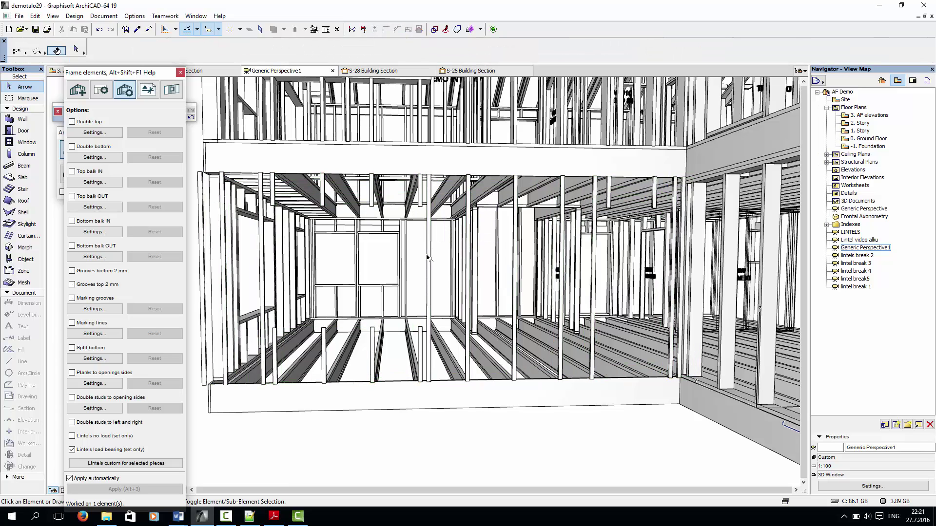
left_click(428, 258)
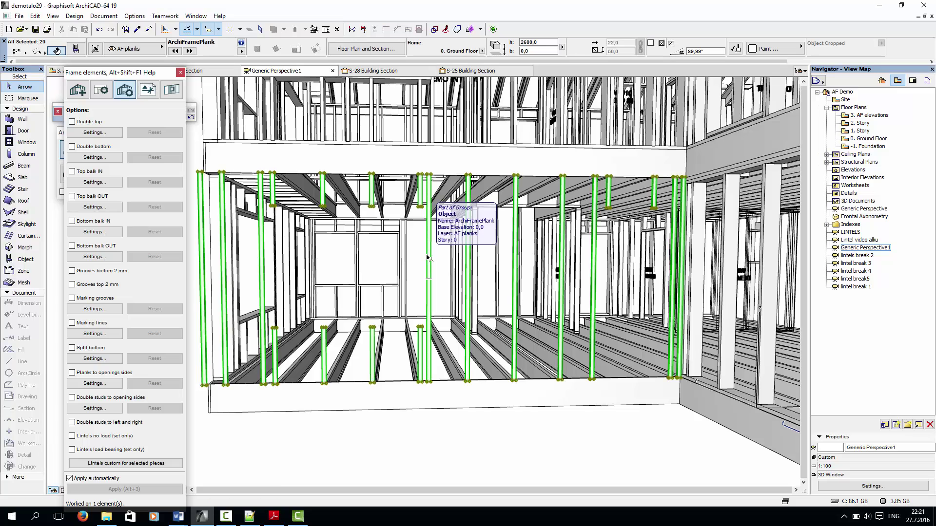
key("Escape")
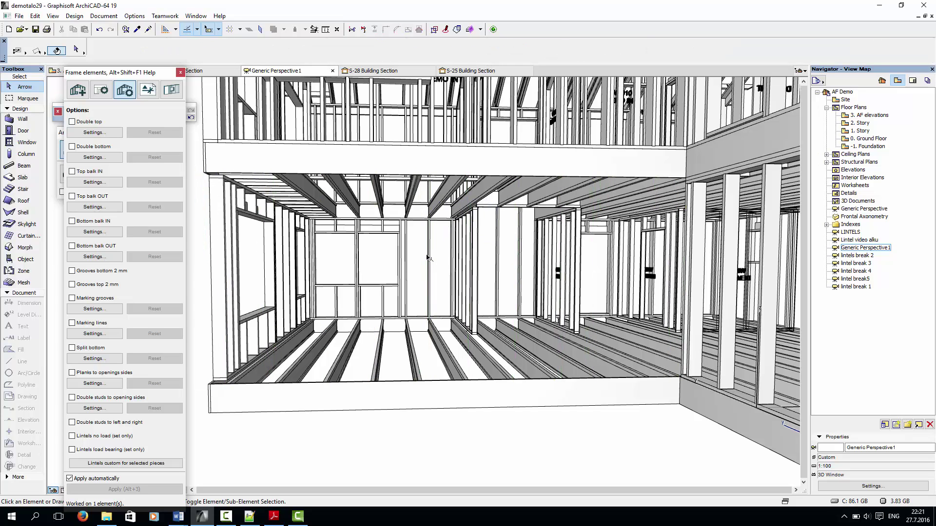
key("ctrl+l")
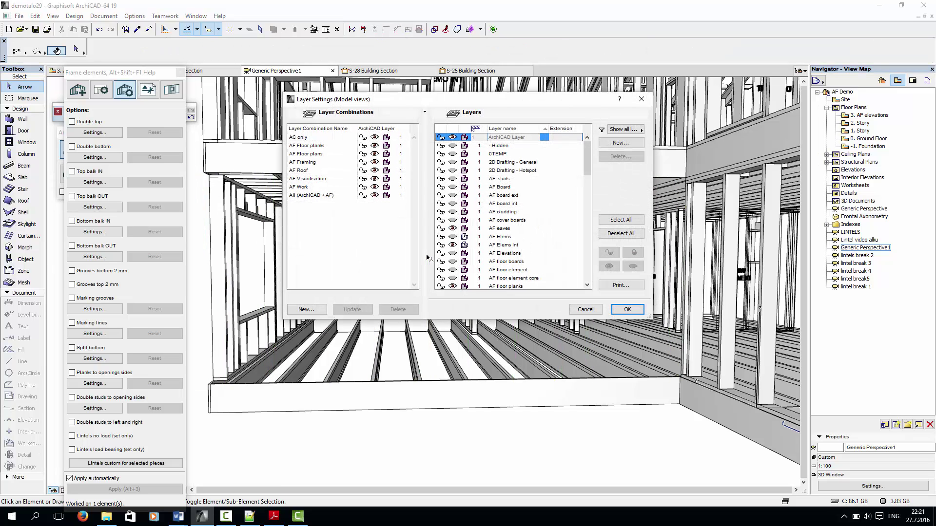
Show the AF Elems layer, then set lintels load bearing on the seven wall elements
left_click(455, 236)
left_click(614, 309)
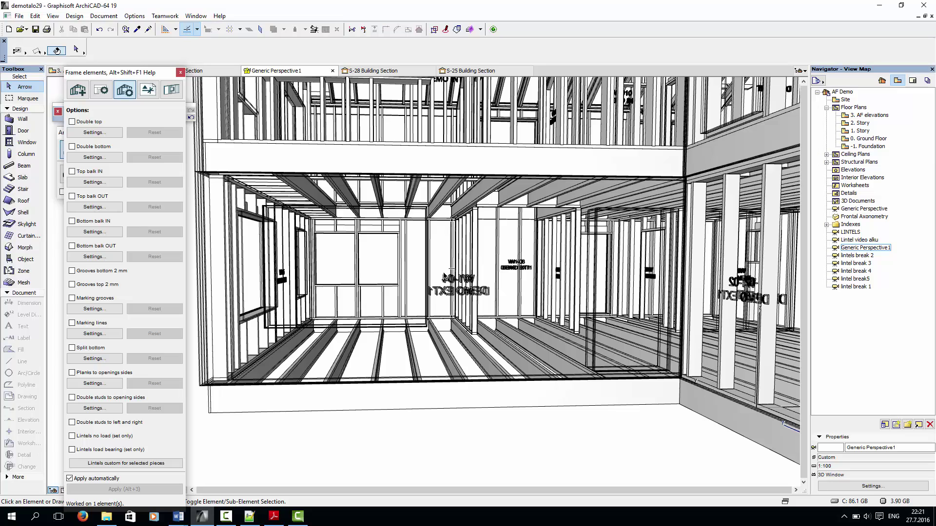
scroll(441, 276, "up", 2)
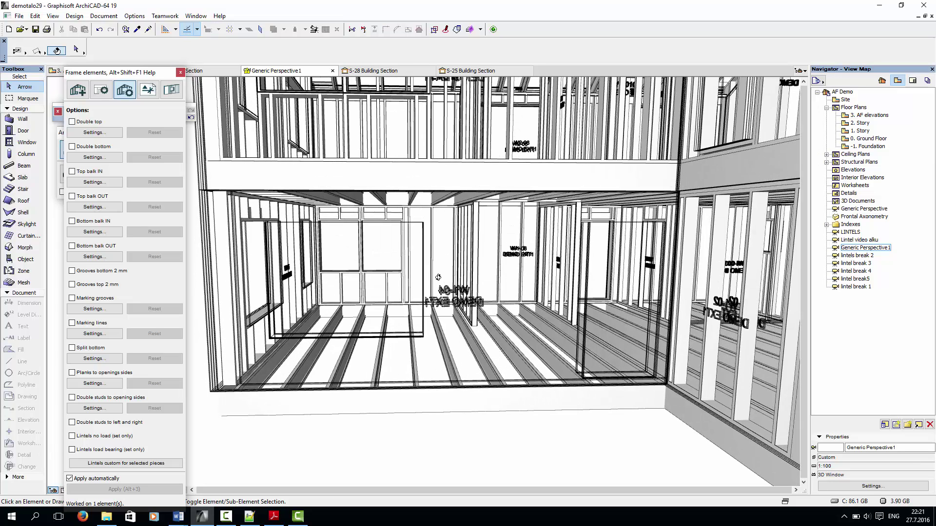
left_click(423, 224)
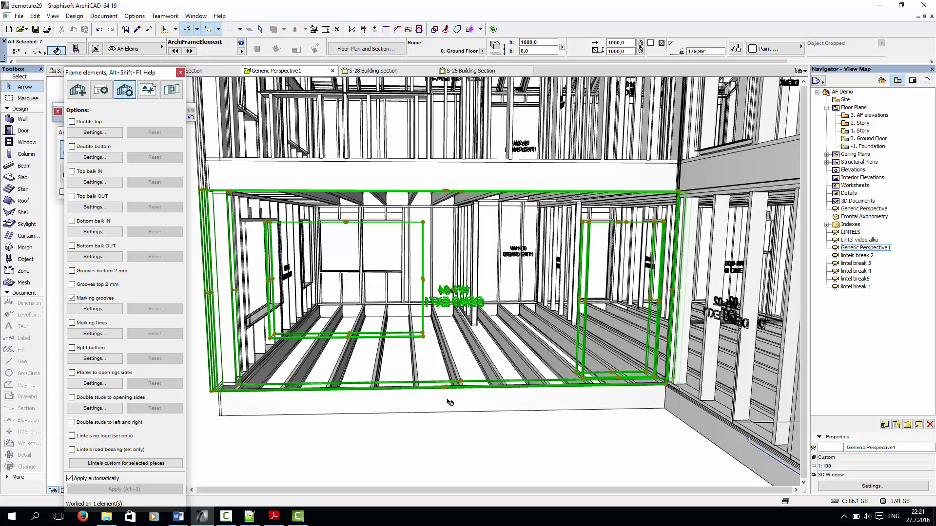
left_click(72, 450)
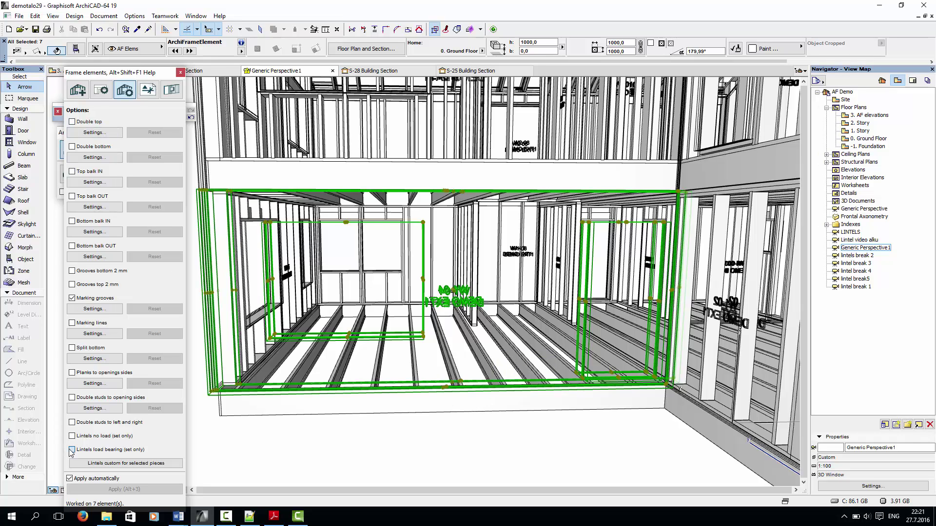
left_click(78, 89)
Generate planks for the selected wall elements and check the regenerated framing pieces
left_click(103, 421)
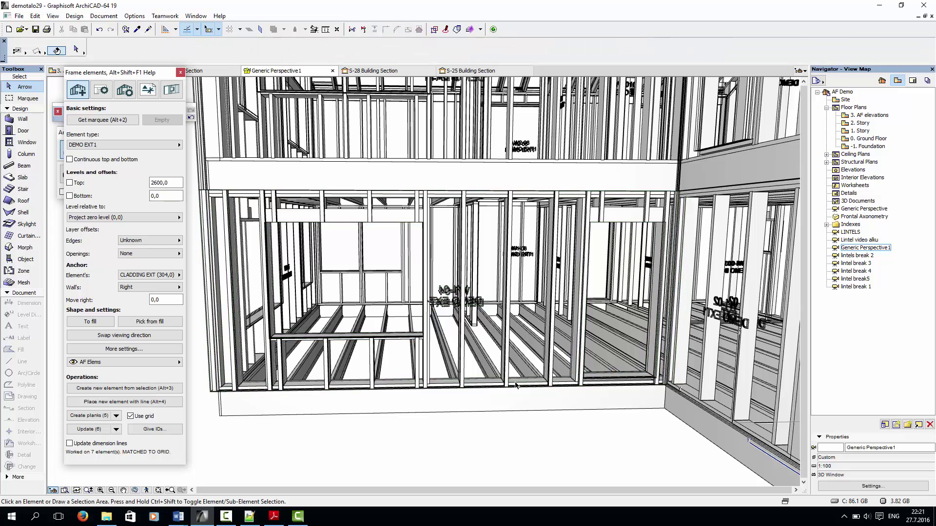
left_click(427, 223)
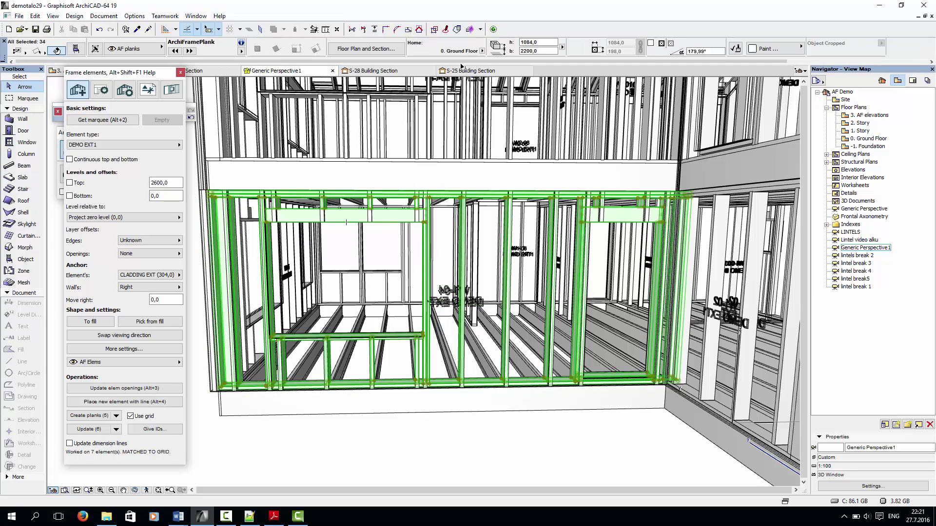
key("Escape")
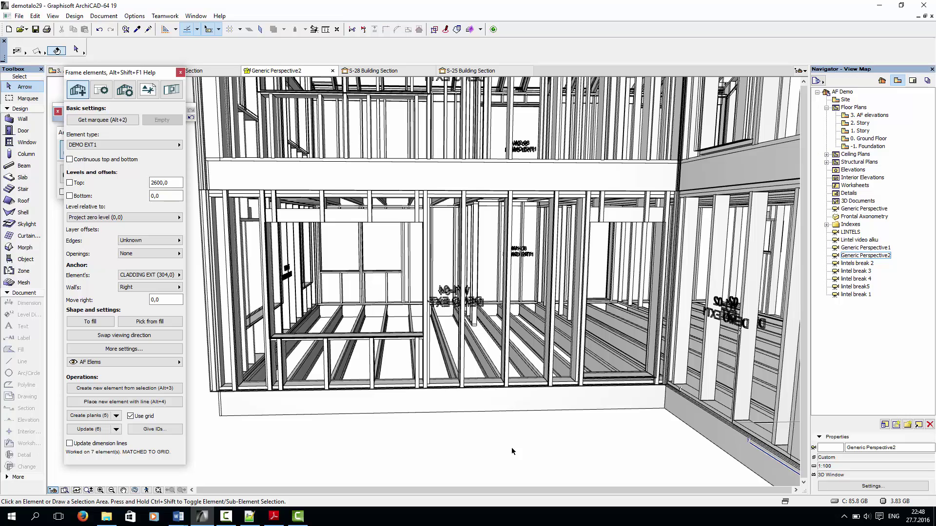
Select the horizontal plank above the left opening and open 'Lintels custom for selected pieces'
left_click(249, 516)
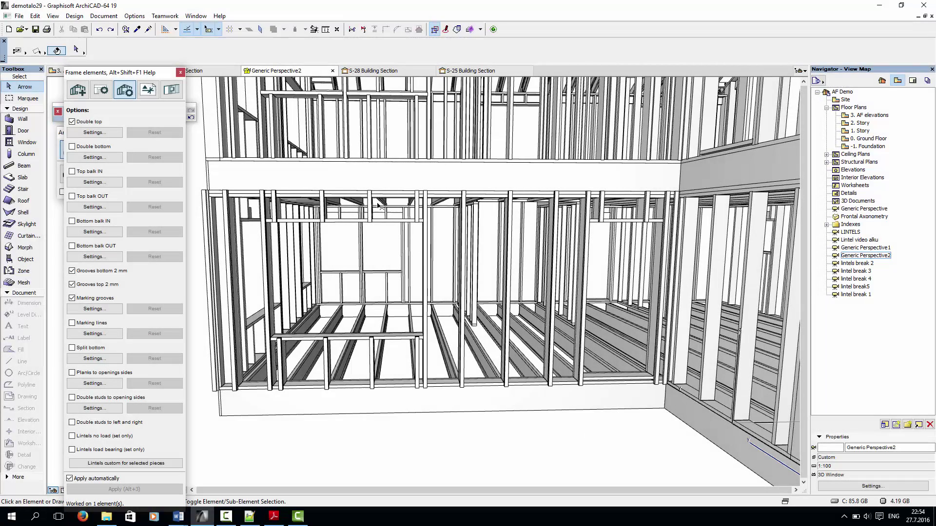
left_click(331, 221)
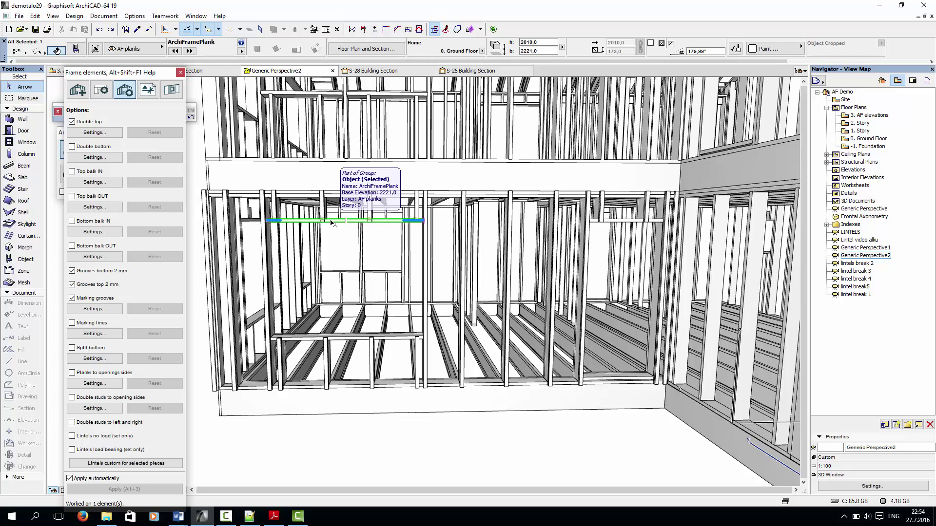
left_click(164, 464)
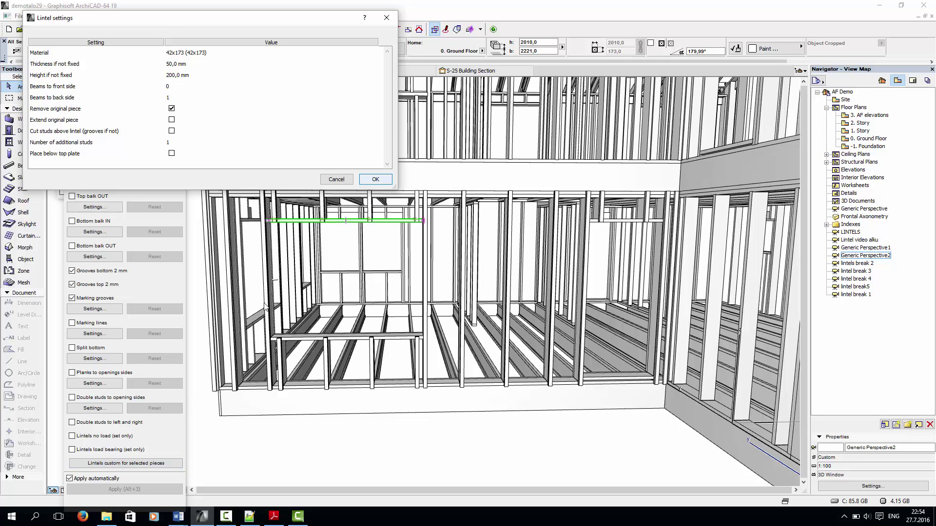
Set the lintel material to Block with 50 mm thickness and 200 mm height
left_click(317, 53)
left_click(318, 53)
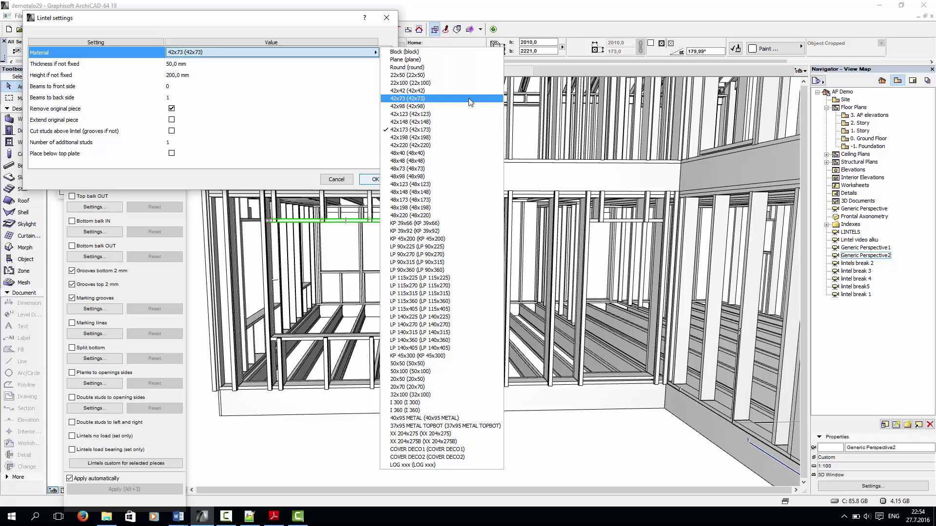
left_click(421, 52)
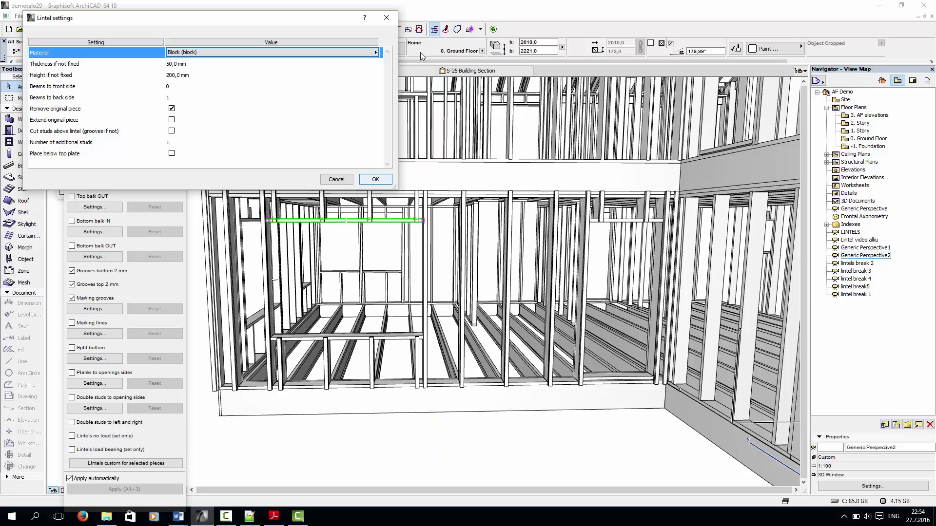
left_click(172, 65)
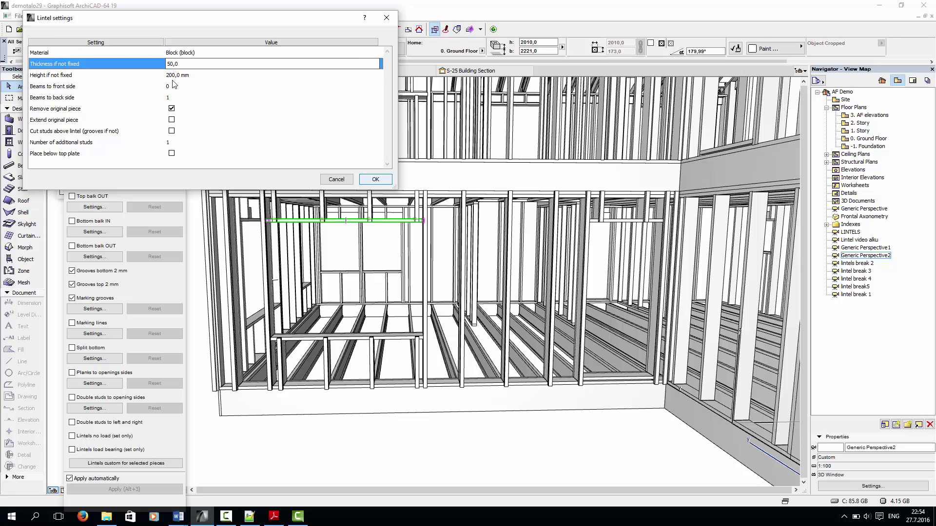
left_click(175, 76)
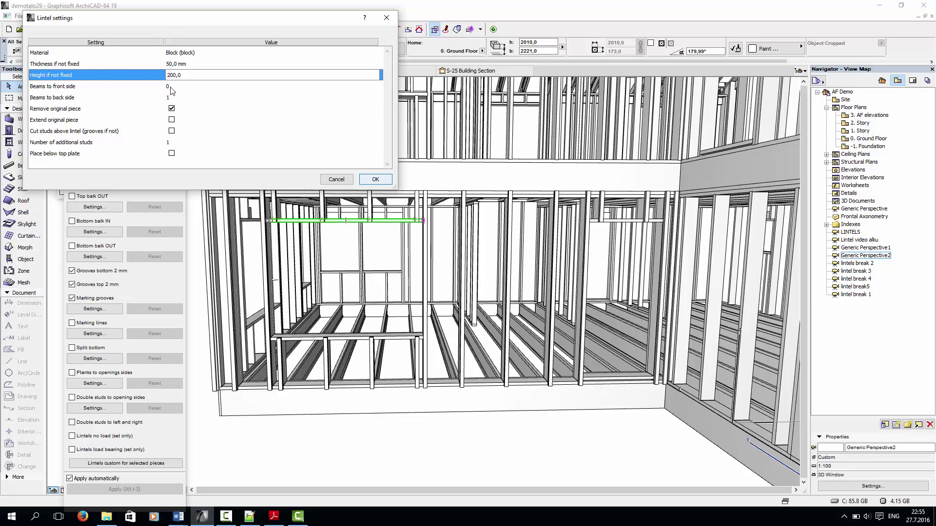
Adjust the back-side beam count, remove the original plank, cut studs above, and apply
left_click(174, 98)
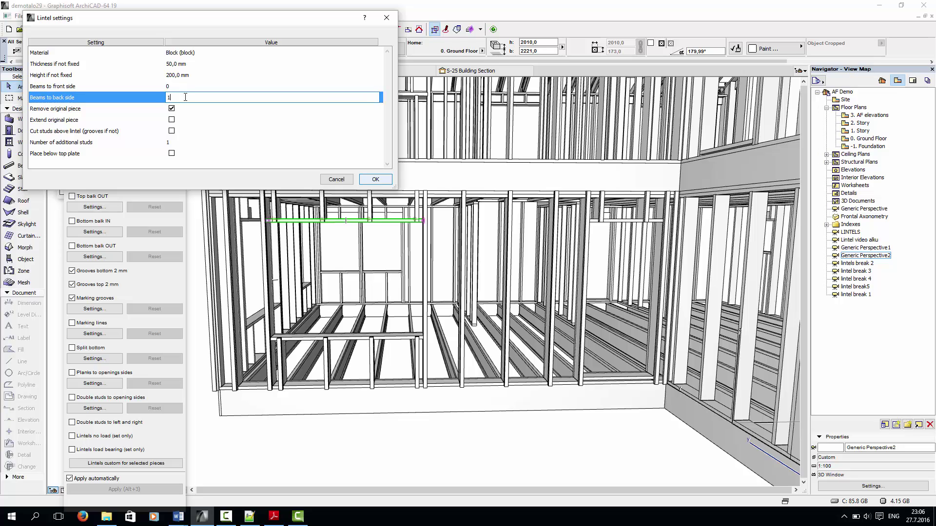
left_click_drag(185, 97, 161, 93)
left_click(168, 87)
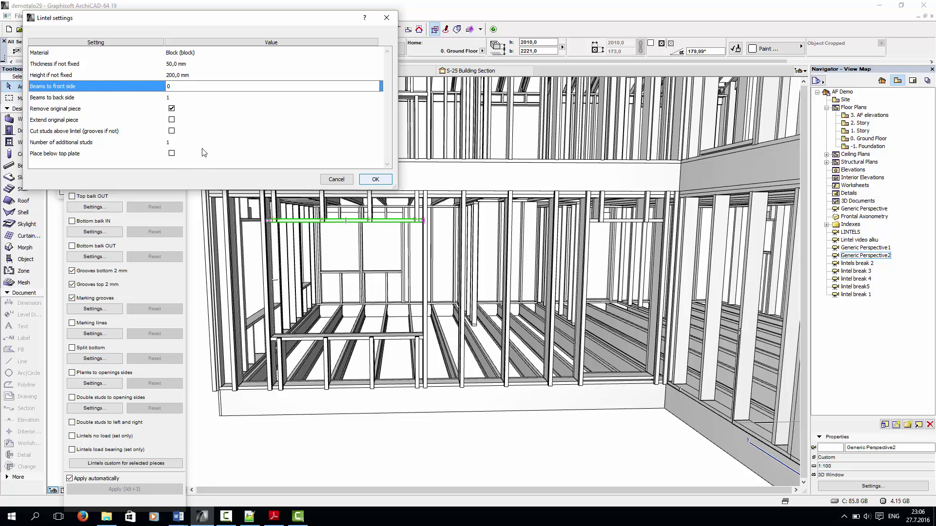
left_click(171, 111)
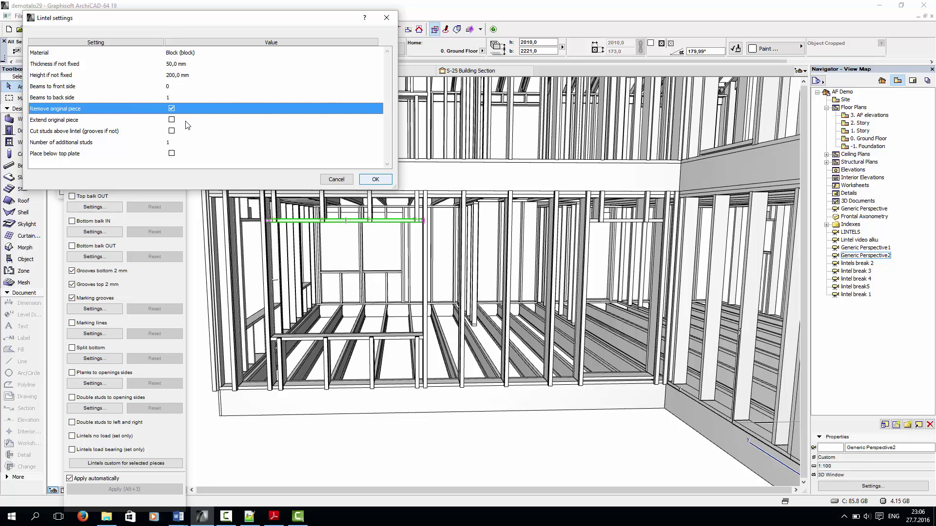
left_click(172, 132)
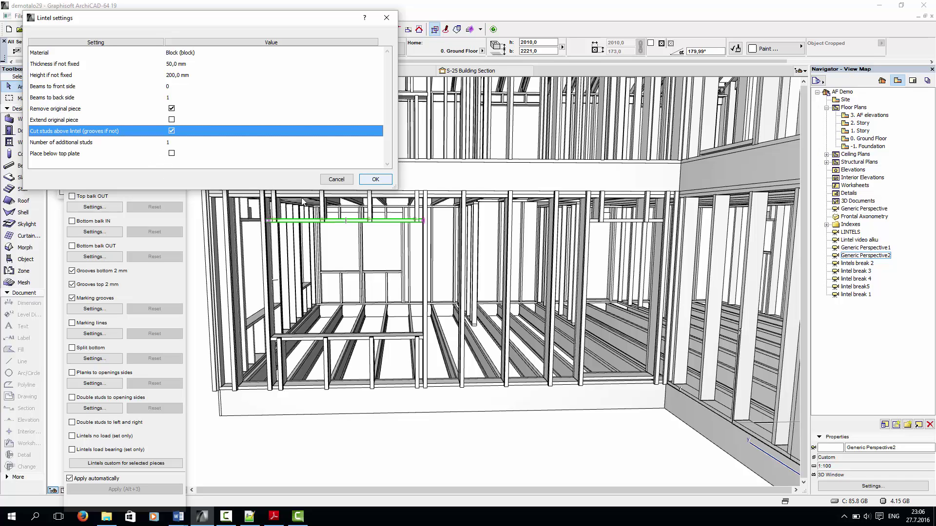
left_click(376, 180)
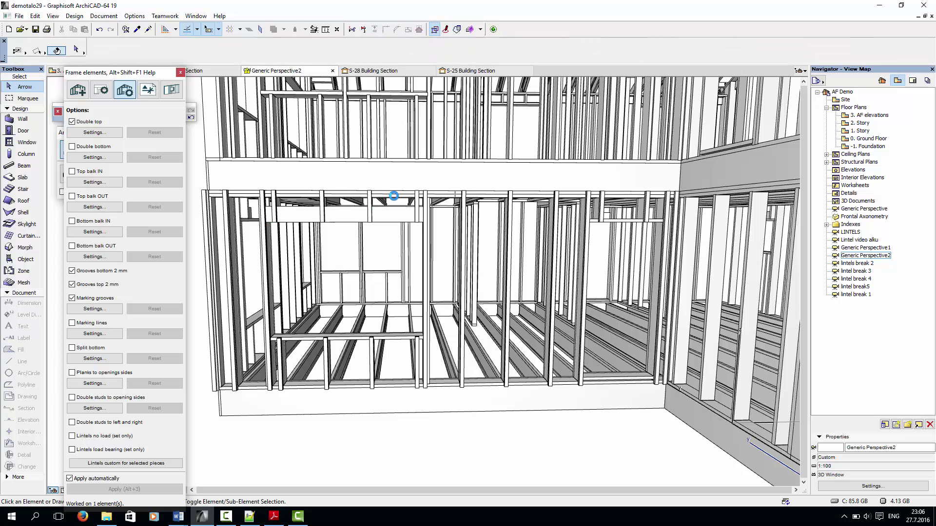
Inspect the new block lintel and window header pieces from several 3D angles
left_click(345, 217)
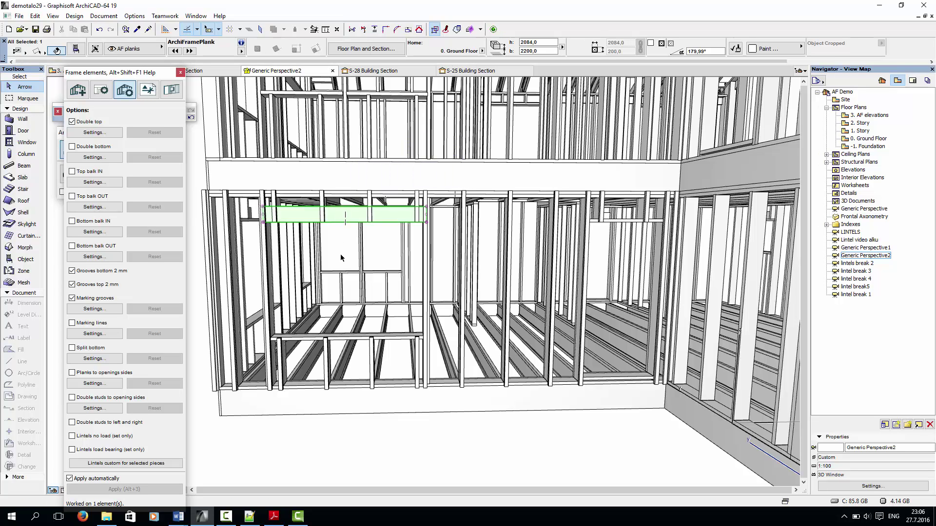
key("Escape")
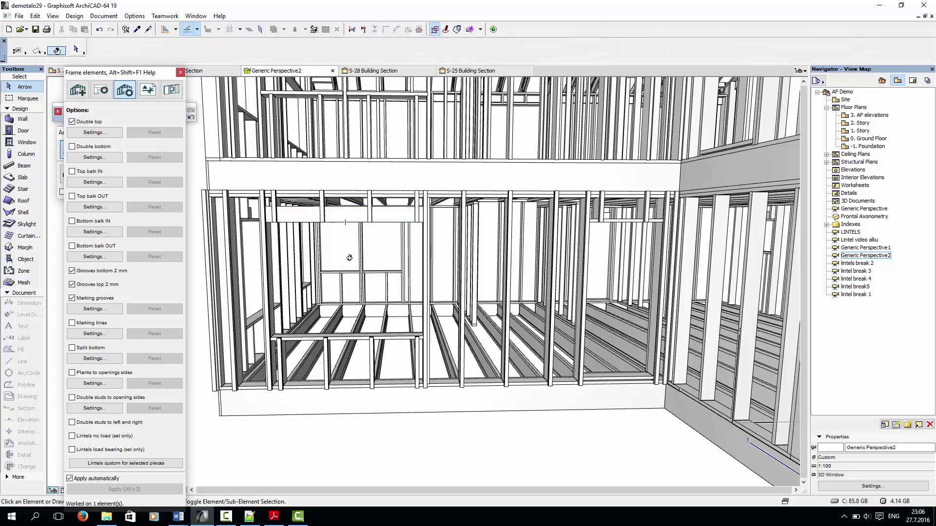
middle_click_drag(341, 258, 602, 268, "shift")
scroll(396, 204, "up", 5)
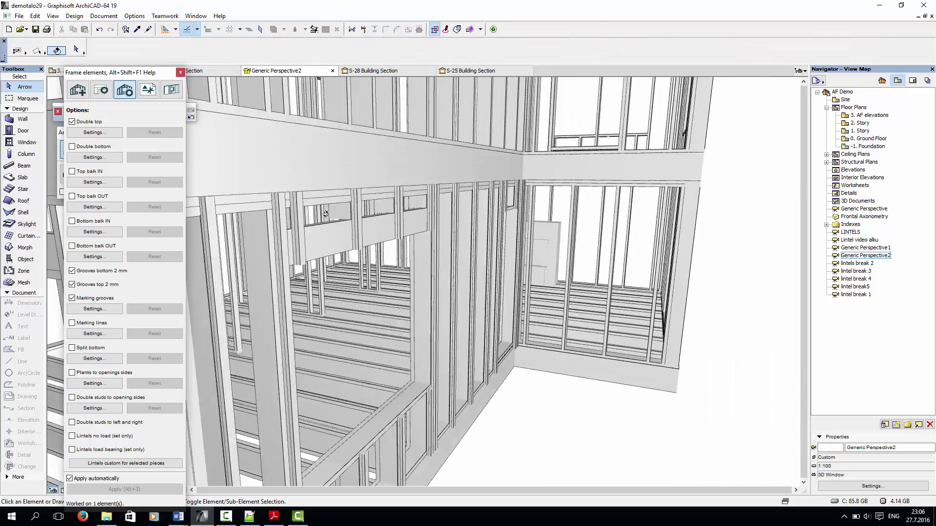
scroll(371, 232, "down", 1)
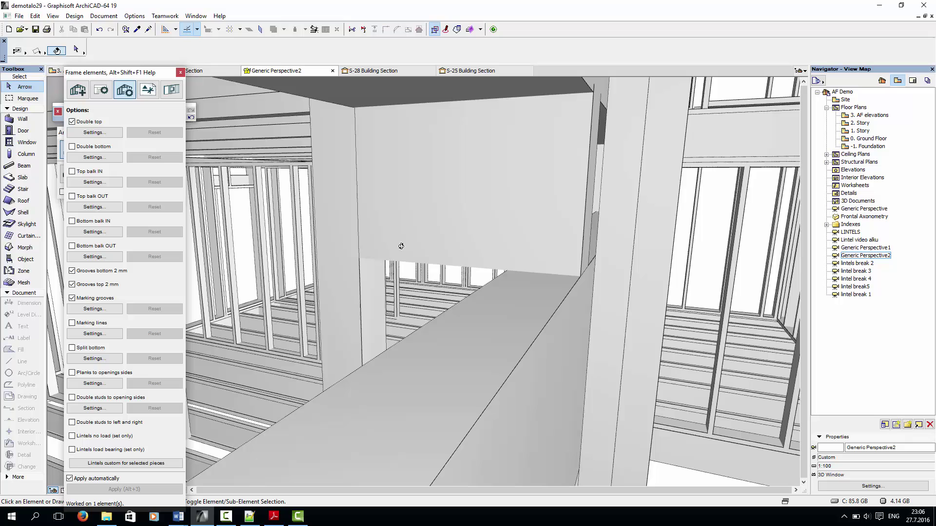
left_click(465, 248)
left_click(494, 337)
scroll(495, 340, "down", 7)
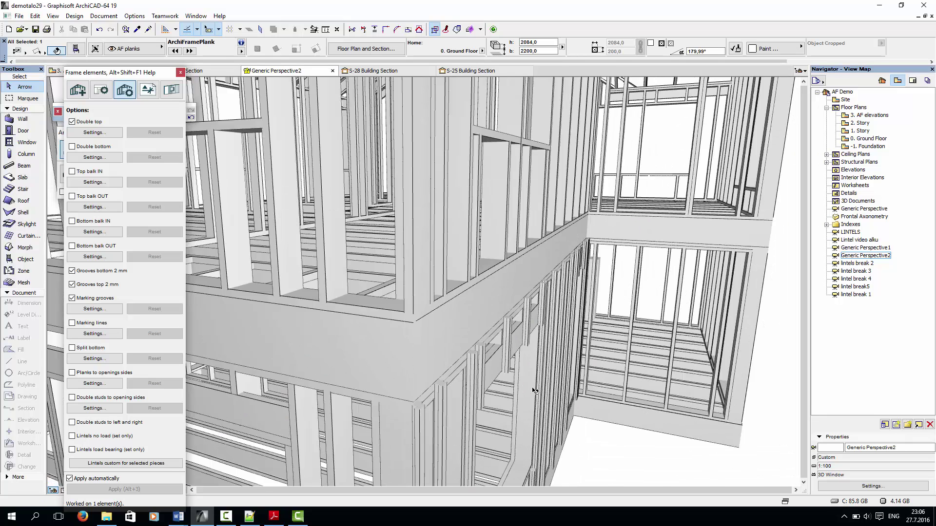
mouse_move(534, 390)
middle_mouse_down("shift")
mouse_move(559, 417)
mouse_move(384, 401)
mouse_move(519, 371)
mouse_move(579, 393)
mouse_move(549, 395)
middle_mouse_up("shift")
key("Escape")
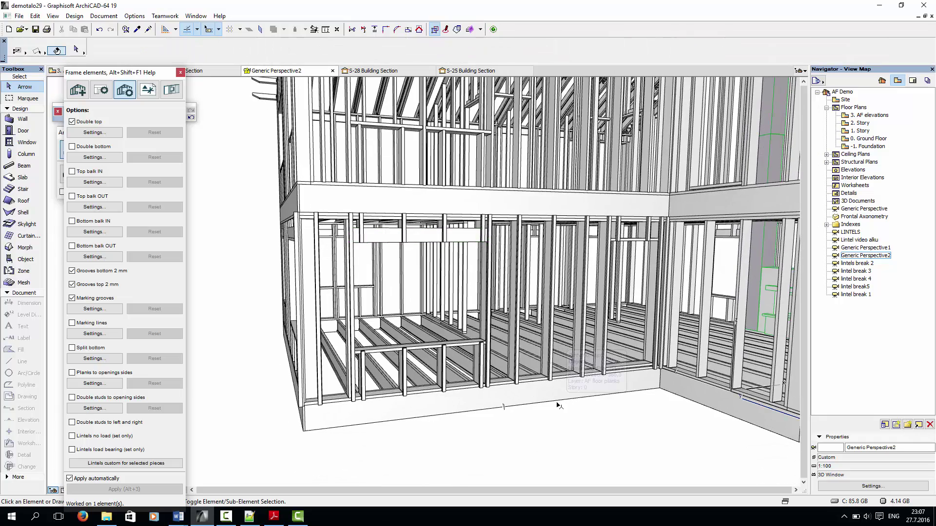
Apply the AF Elems layer so element labels appear on the framing
key("ctrl+l")
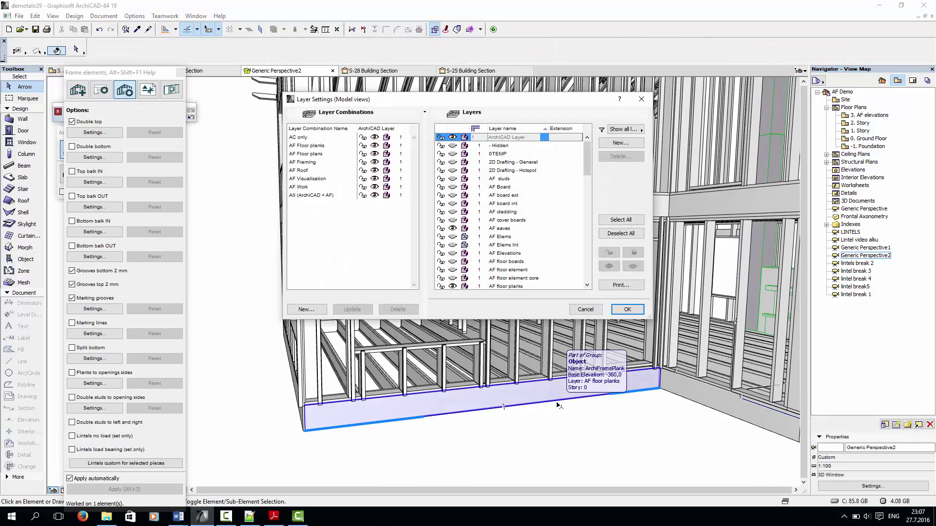
left_click(453, 238)
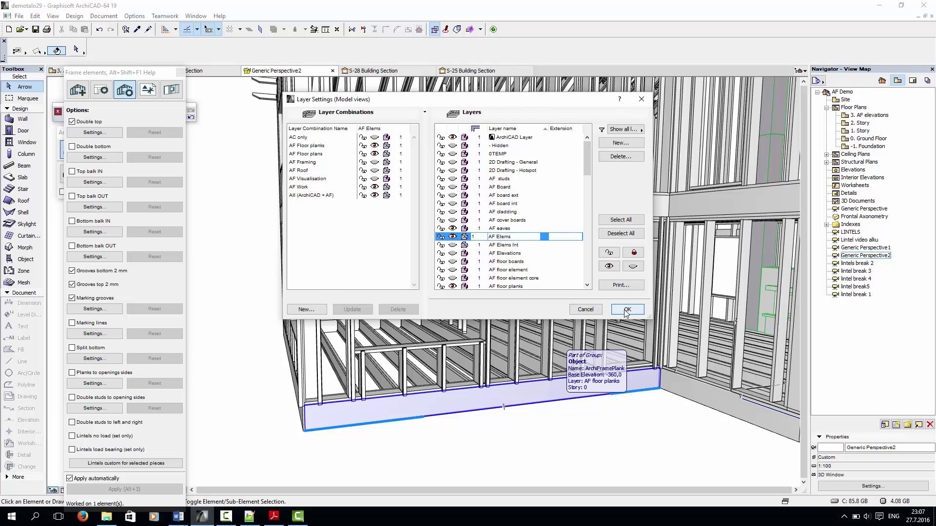
left_click(628, 309)
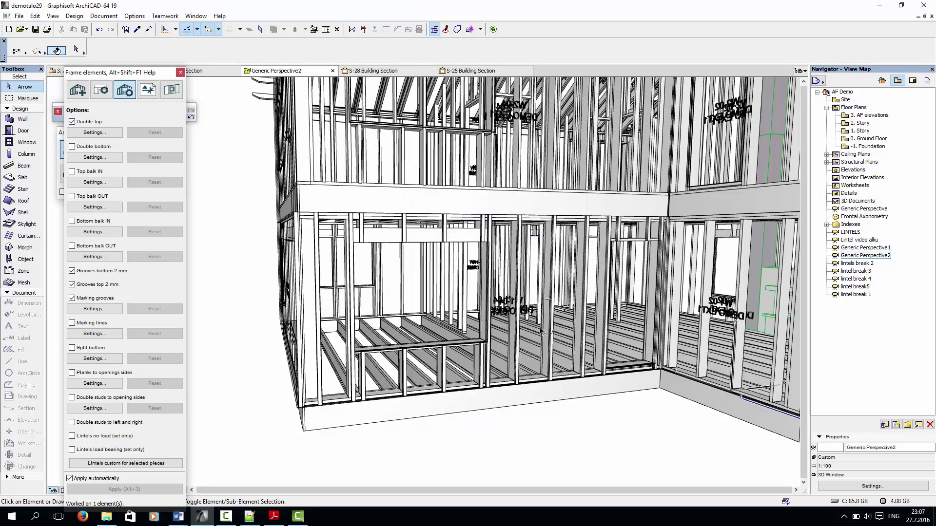
scroll(539, 337, "up", 2)
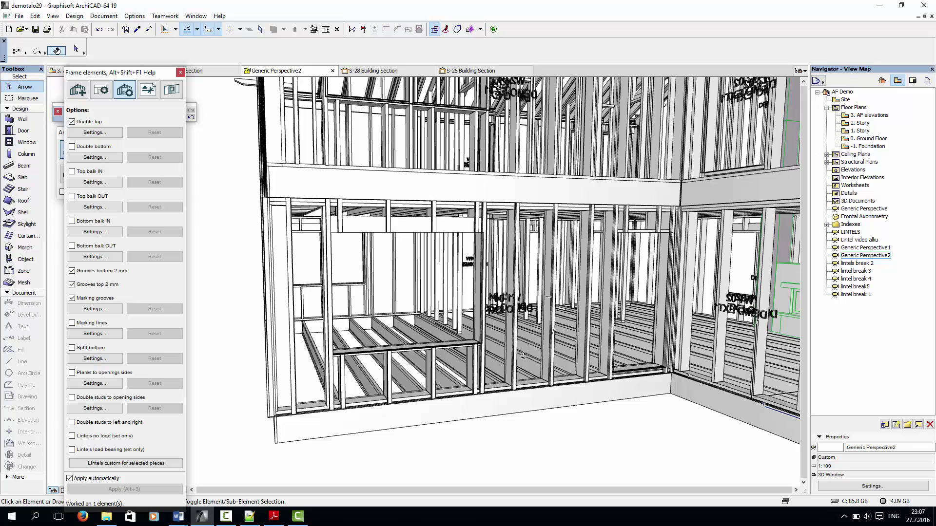
middle_click_drag(523, 357, 484, 317, "shift")
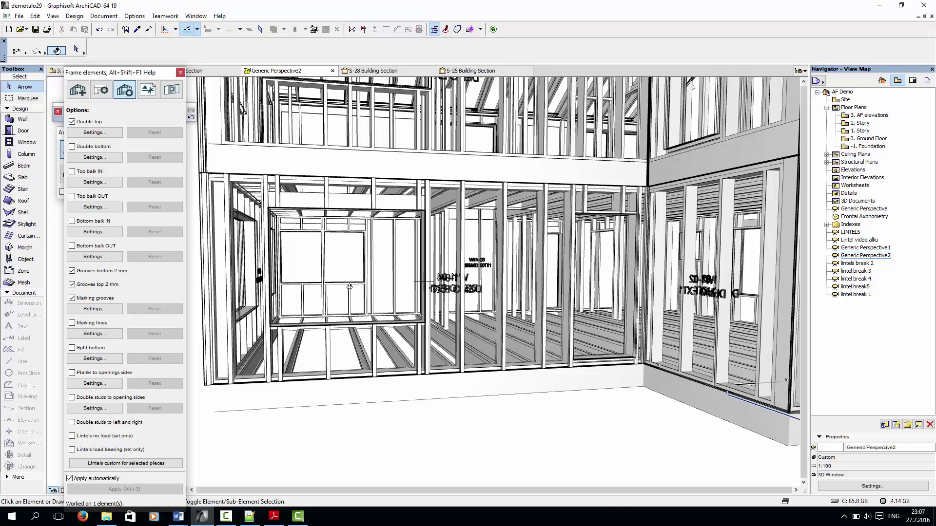
middle_click_drag(350, 288, 793, 302, "shift")
middle_click_drag(341, 290, 613, 282, "shift")
left_click_drag(374, 306, 408, 320)
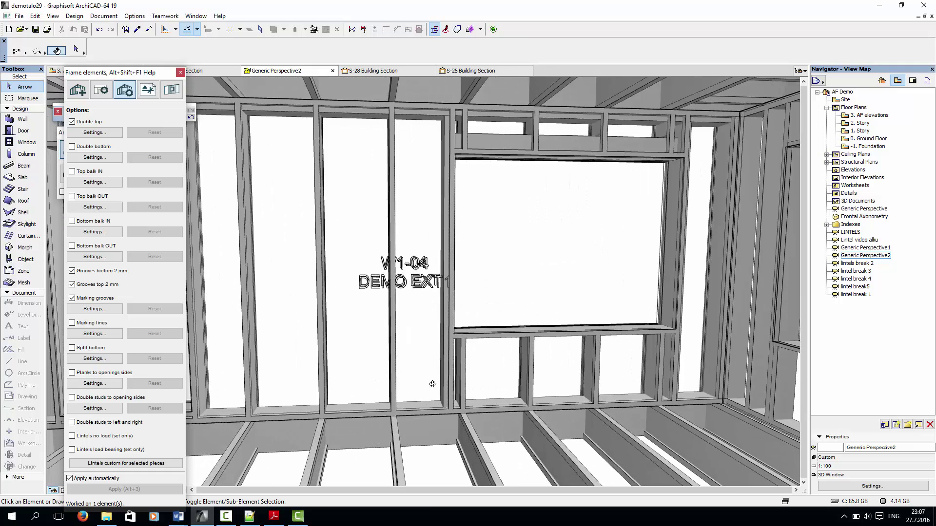
left_click_drag(427, 384, 385, 376)
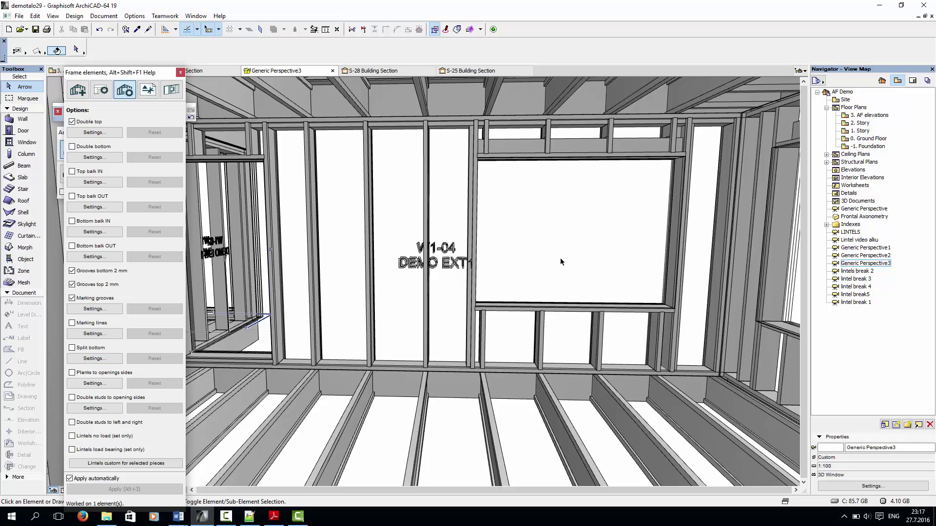
left_click_drag(535, 250, 473, 259)
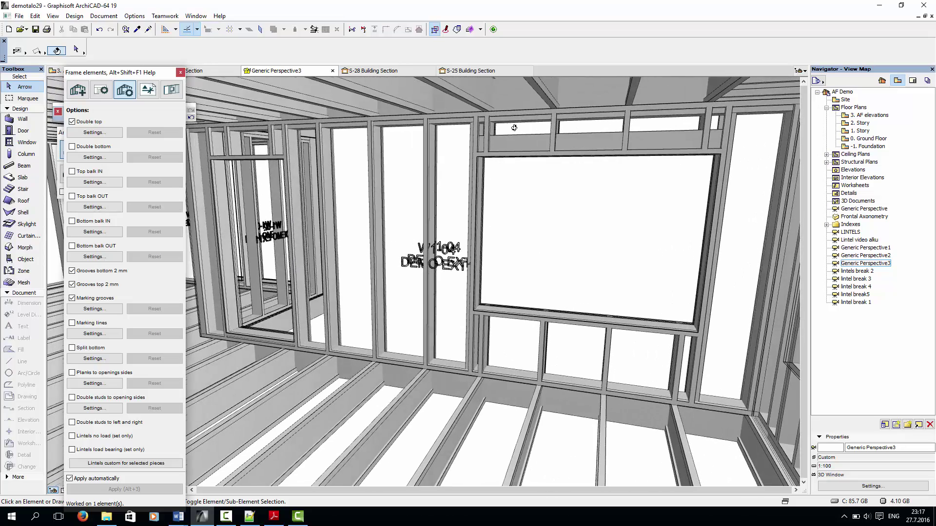
scroll(514, 128, "up", 4)
left_click_drag(502, 202, 399, 211)
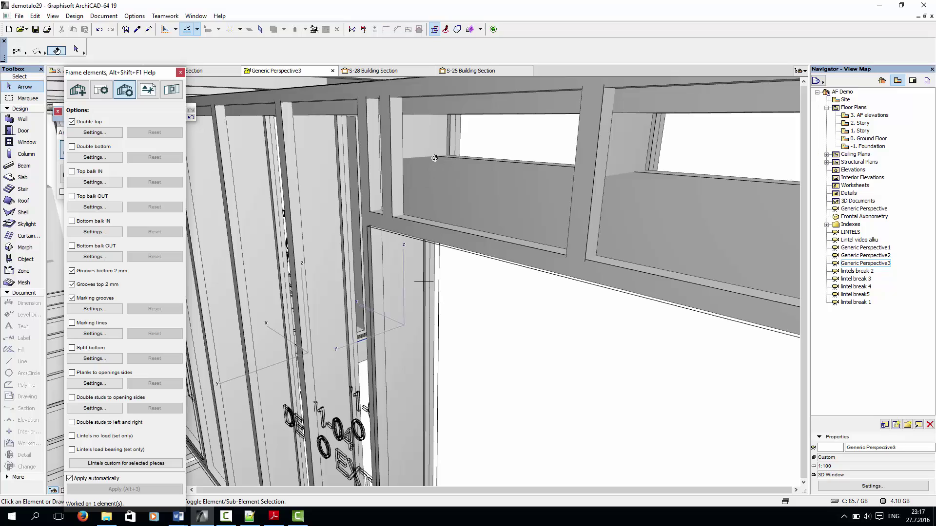
middle_click_drag(449, 222, 429, 209, "shift")
middle_click_drag(579, 287, 510, 441, "shift")
left_click_drag(510, 440, 428, 375)
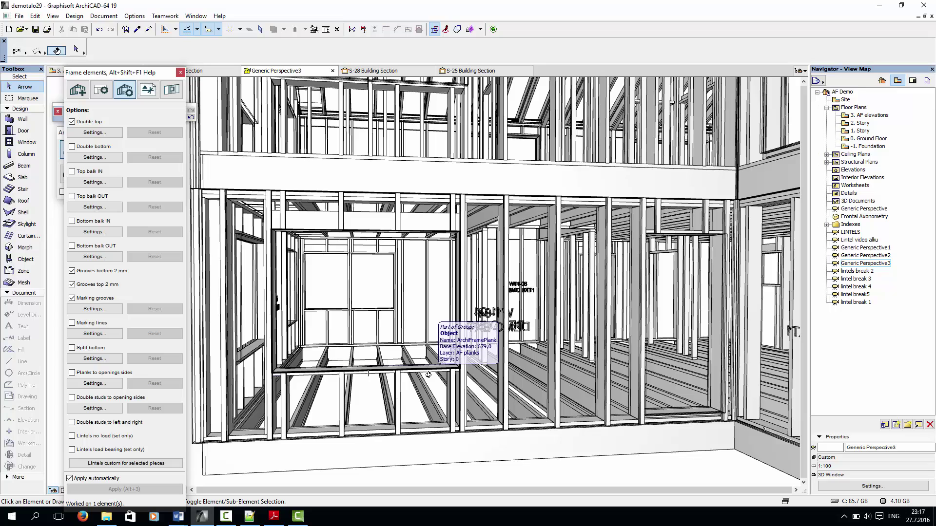
Select a single stud plank on its own instead of the whole framed wall group
left_click(431, 379)
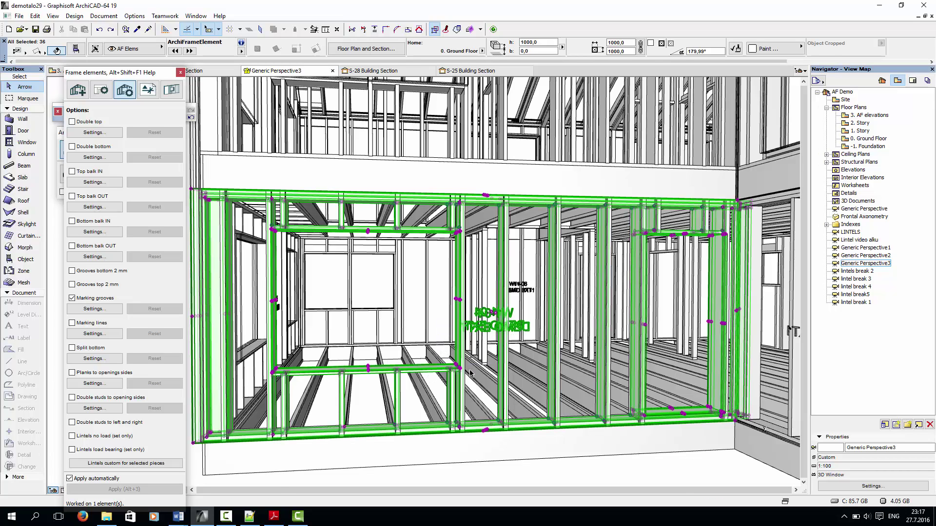
key("Escape")
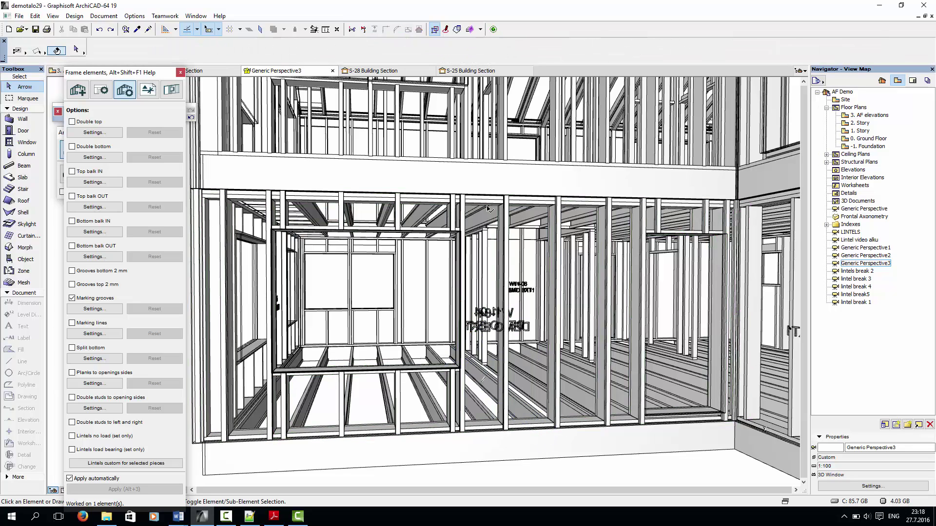
left_click(552, 387)
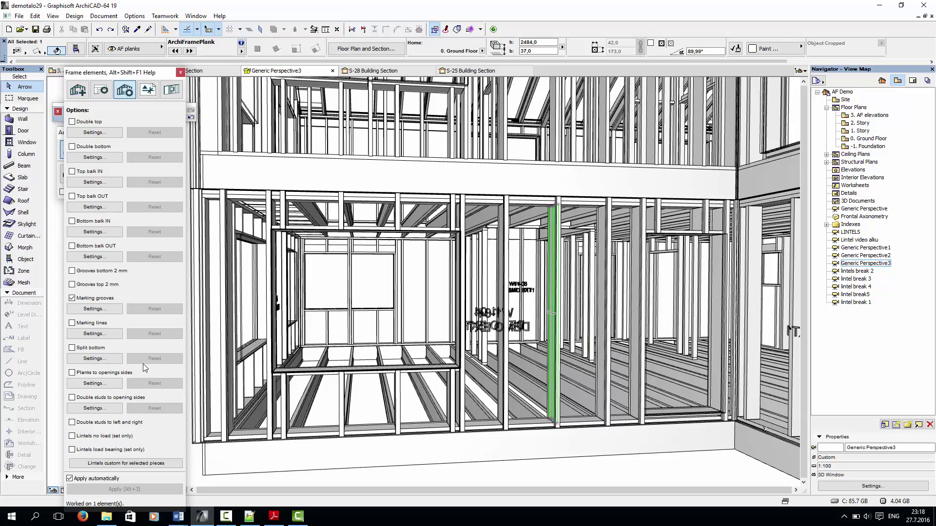
Add a custom lintel to the selected stud with 'Cut studs above lintel' off, so studs are grooved
left_click(108, 464)
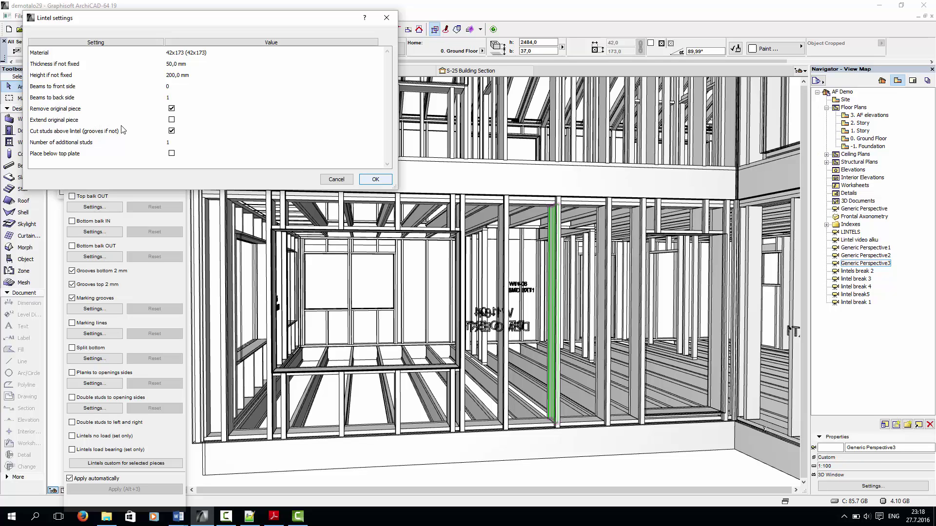
left_click(172, 132)
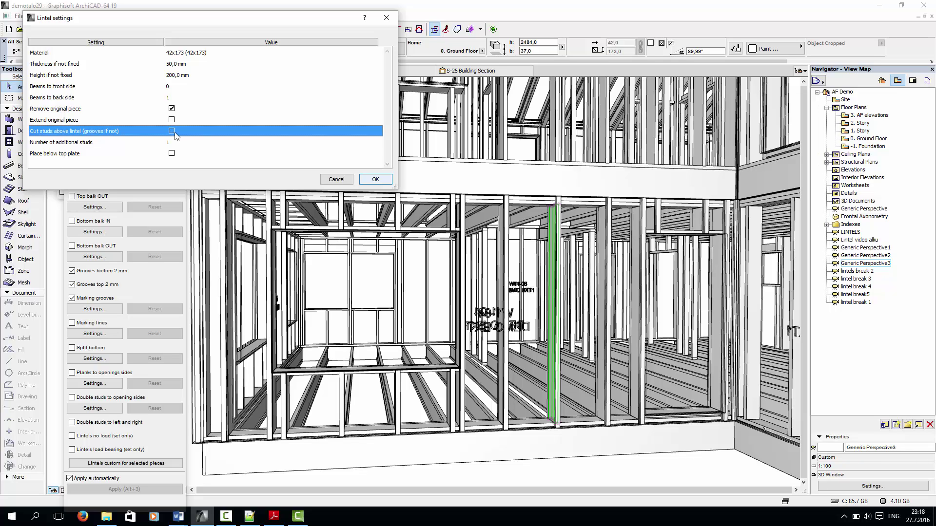
left_click(375, 179)
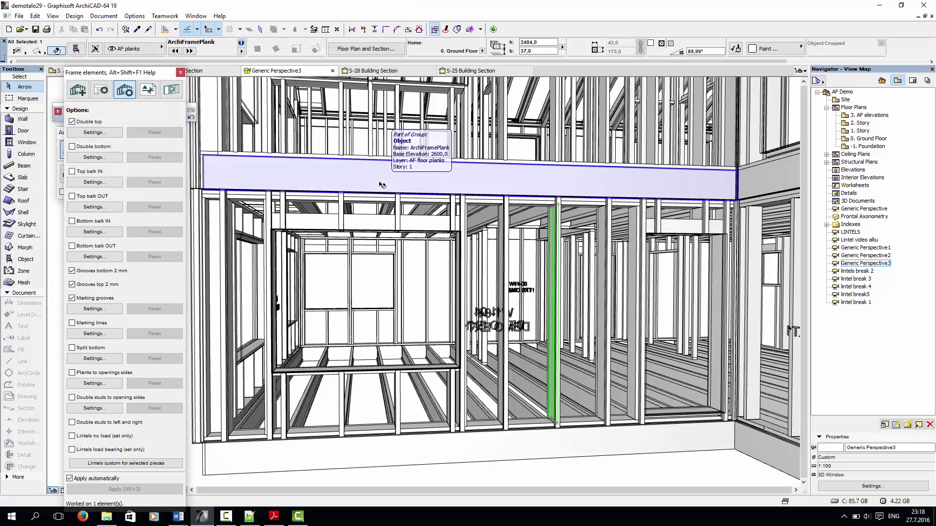
key("Escape")
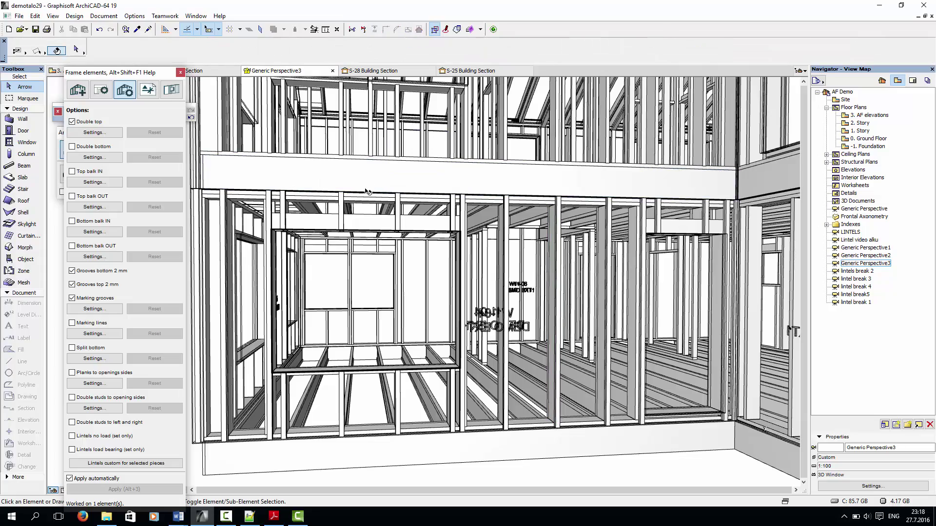
scroll(363, 270, "up", 3)
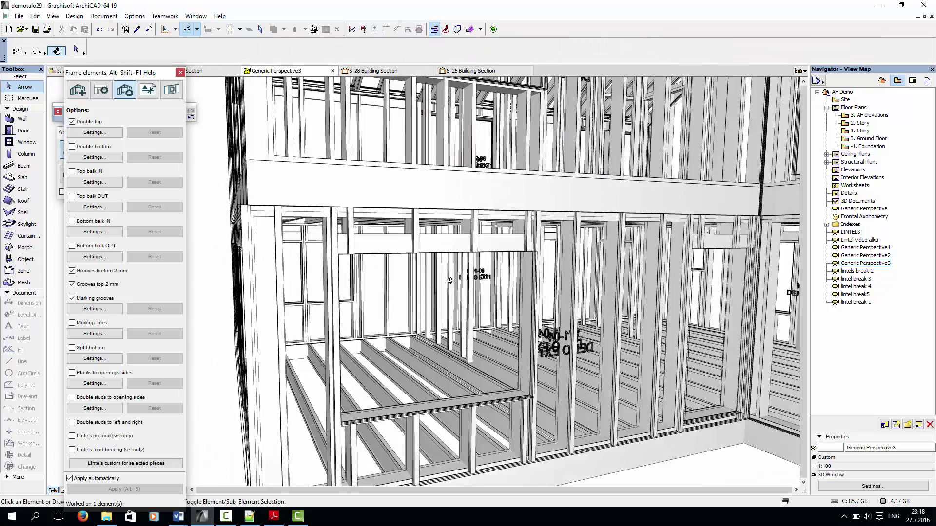
middle_click_drag(452, 280, 594, 289, "shift")
scroll(658, 264, "up", 5)
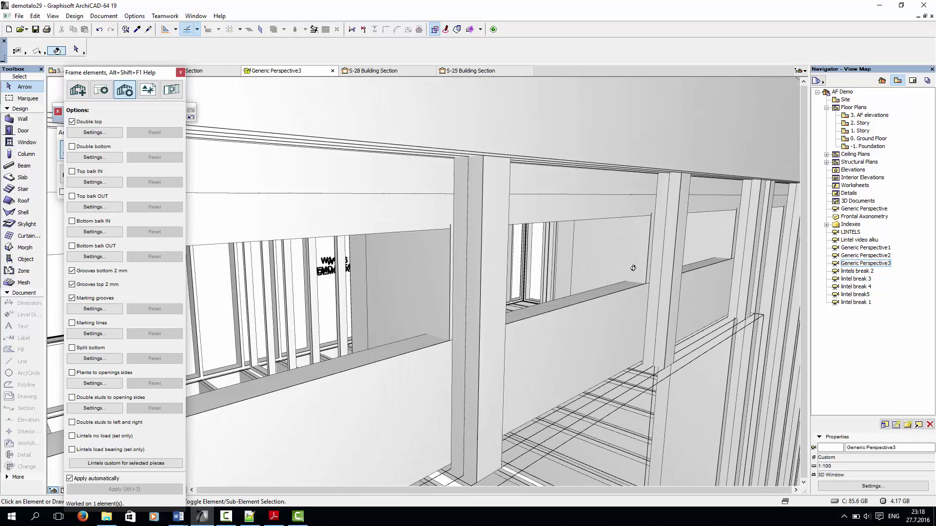
left_click(613, 270)
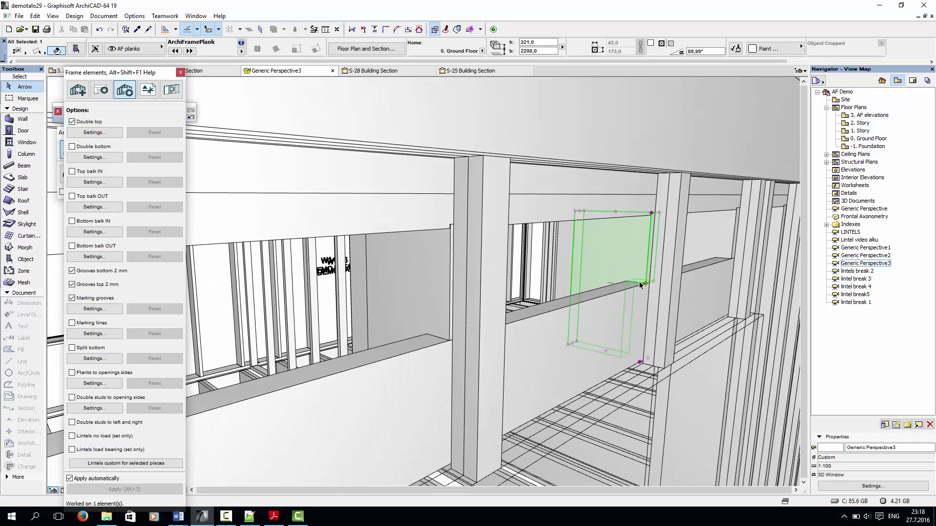
key("Escape")
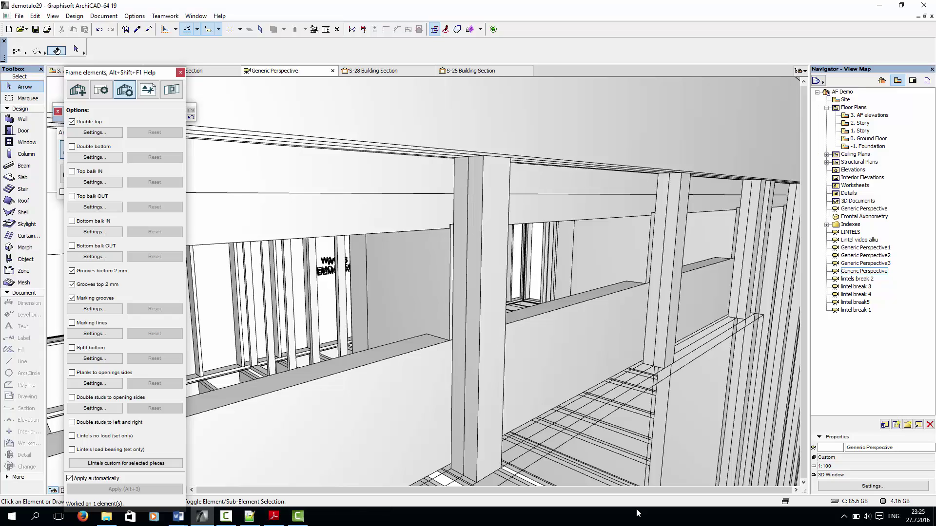
scroll(582, 437, "down", 5)
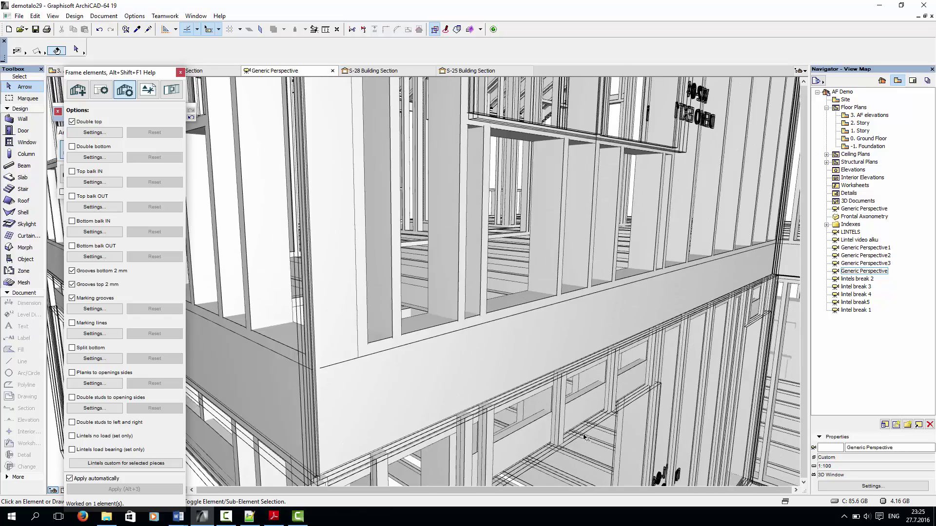
middle_click_drag(583, 438, 422, 411, "shift")
scroll(422, 411, "down", 8)
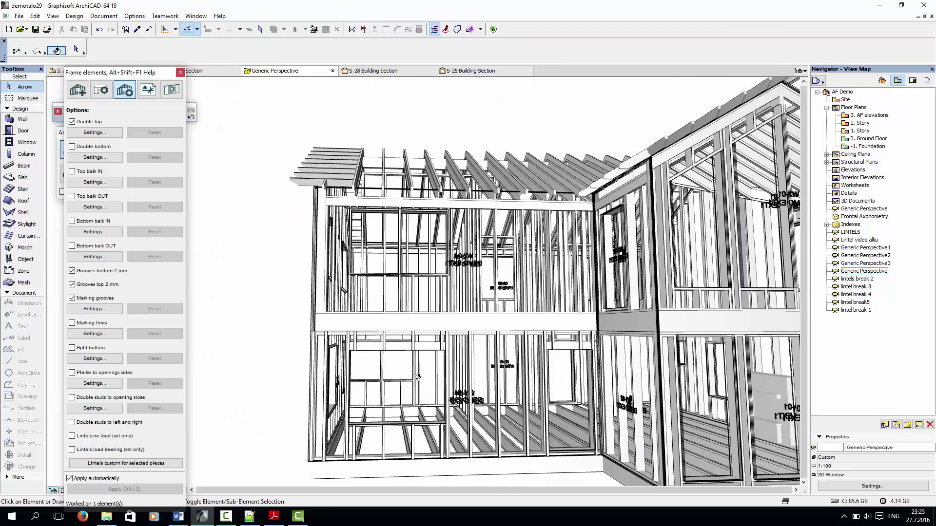
middle_click_drag(409, 400, 444, 419, "shift")
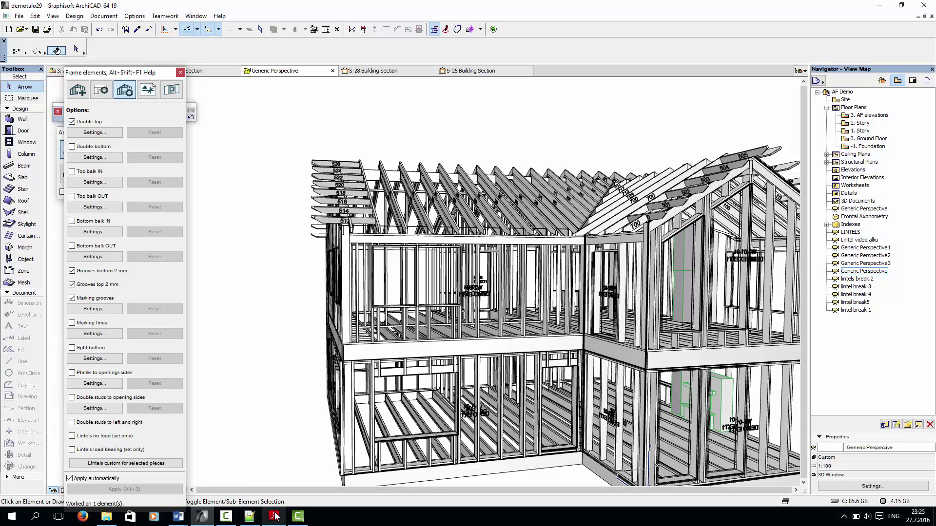
Bring up ArchiFrameEng.pdf and scroll to section 10.9.3 Custom lintel settings on page 82
mouse_move(274, 517)
left_click(273, 490)
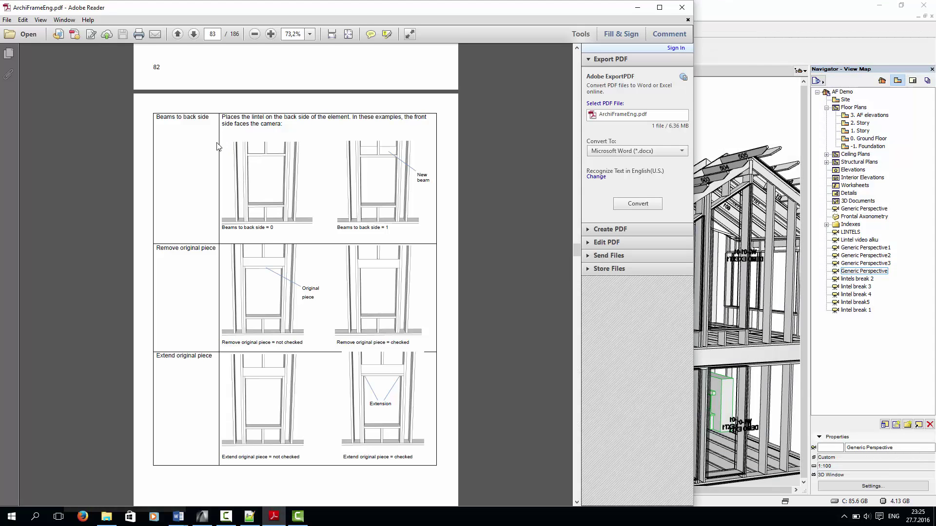
scroll(234, 111, "up", 9)
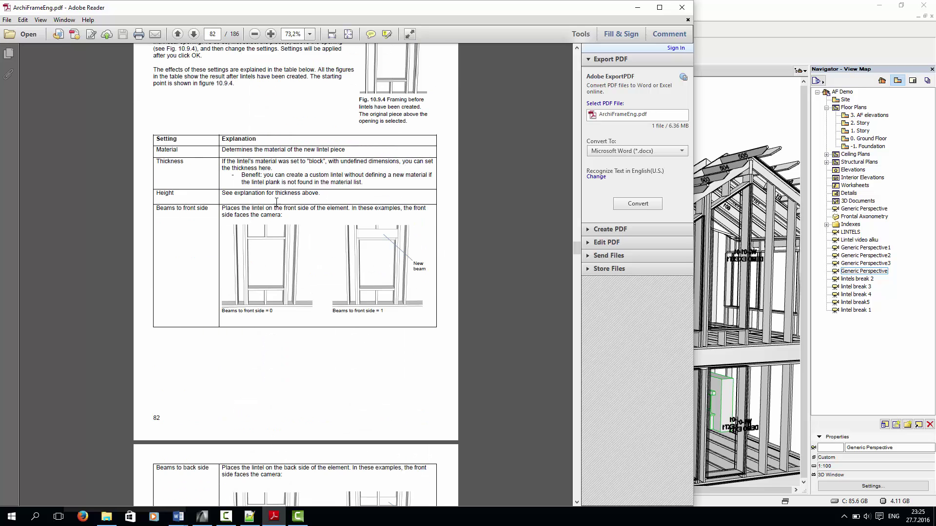
scroll(281, 205, "up", 1)
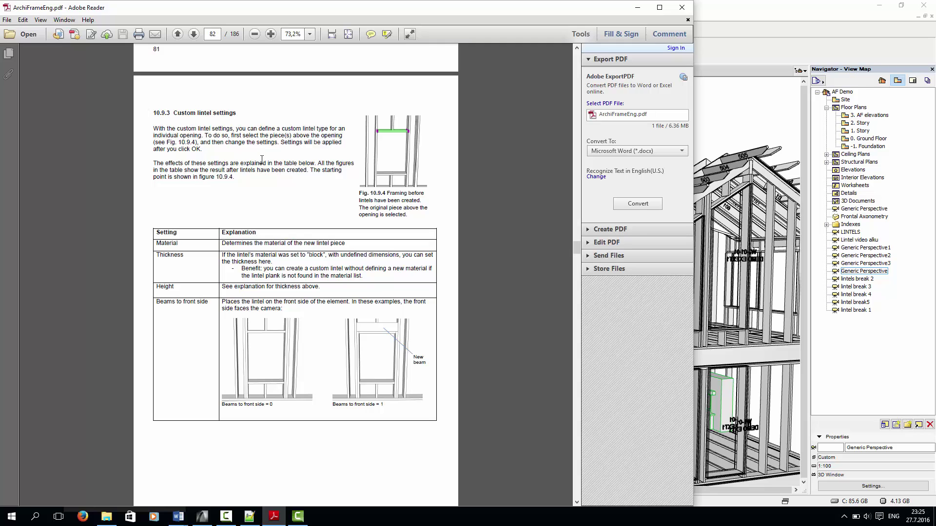
scroll(255, 262, "down", 10)
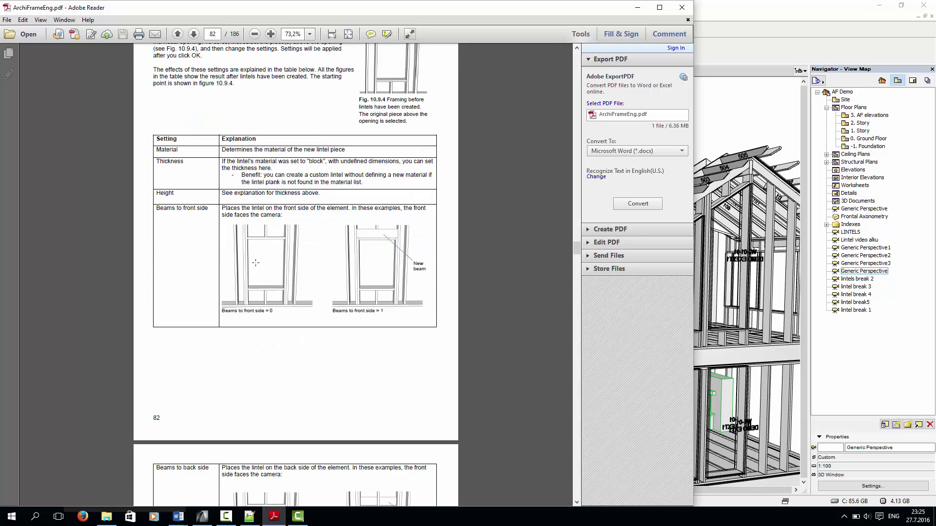